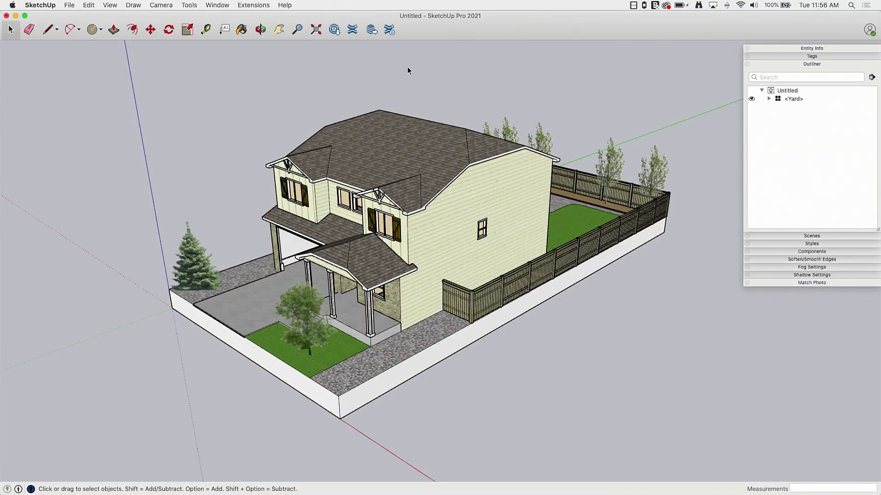
# Step: Examine the house exterior, the upstairs room behind the front window, and the objects nested inside the Yard component
pyautogui.moveTo(412, 219); pyautogui.dragTo(442, 215, button='middle')
pyautogui.scroll(8, 413, 216)
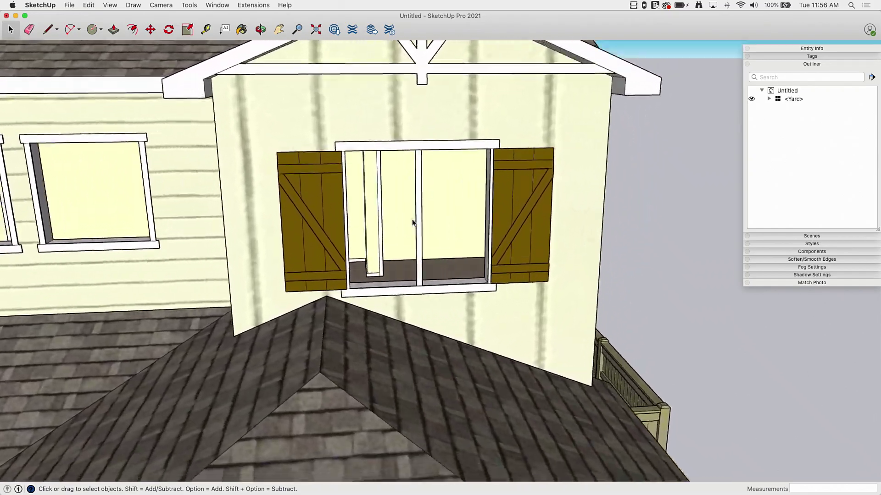
pyautogui.scroll(8, 412, 222)
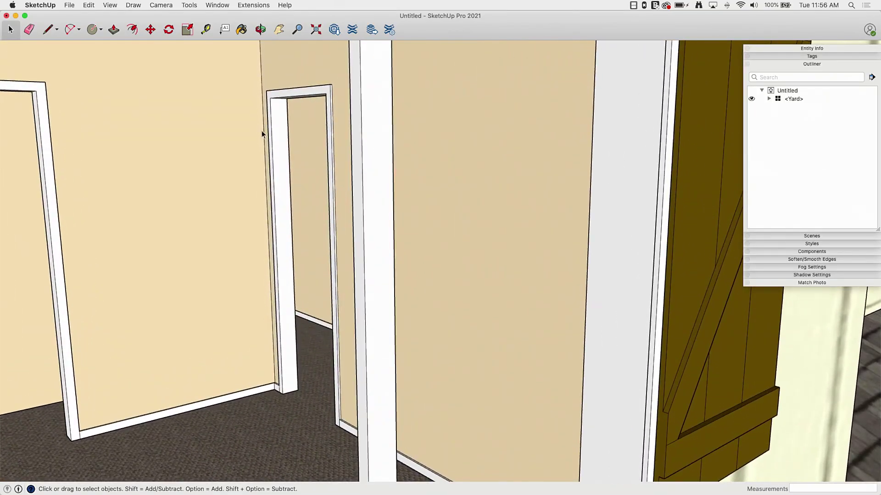
pyautogui.scroll(-10, 261, 130)
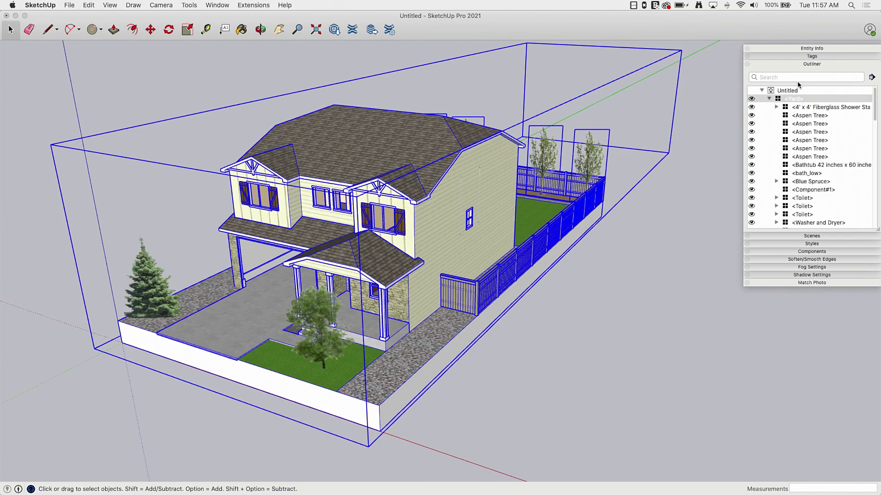
pyautogui.scroll(-10, 801, 161)
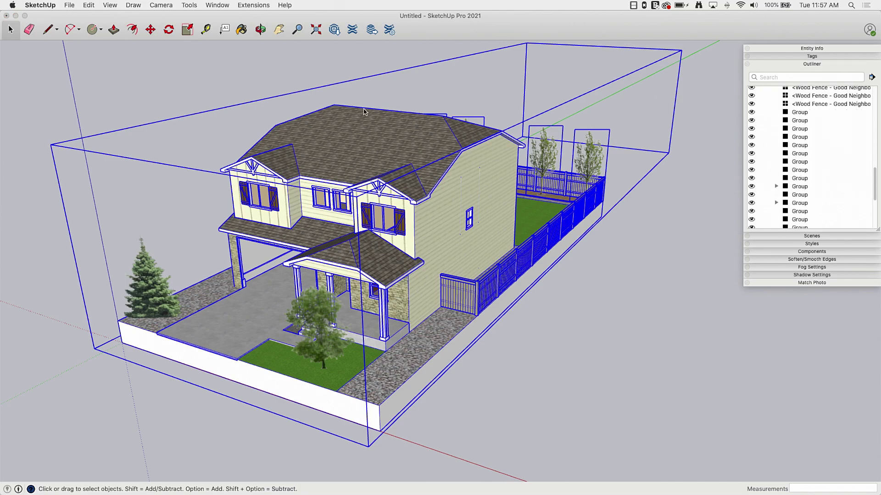
pyautogui.scroll(-3, 805, 146)
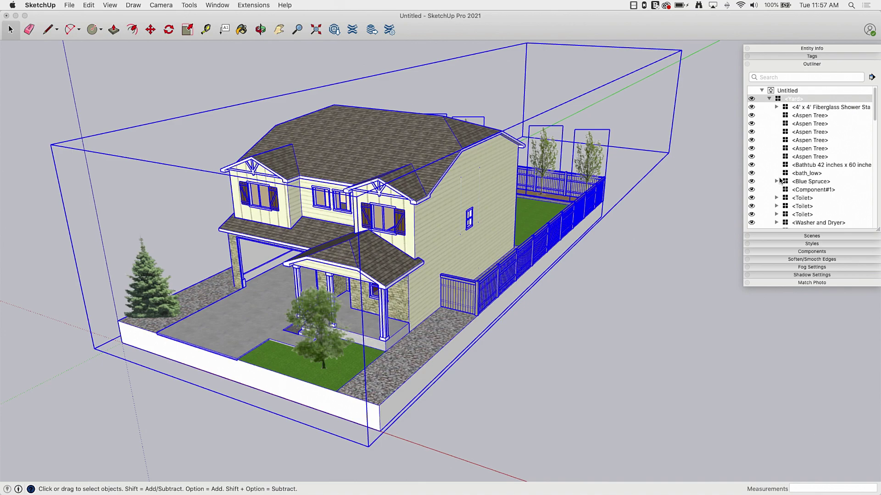
pyautogui.click(770, 99)
pyautogui.moveTo(525, 113); pyautogui.dragTo(474, 98, button='middle')
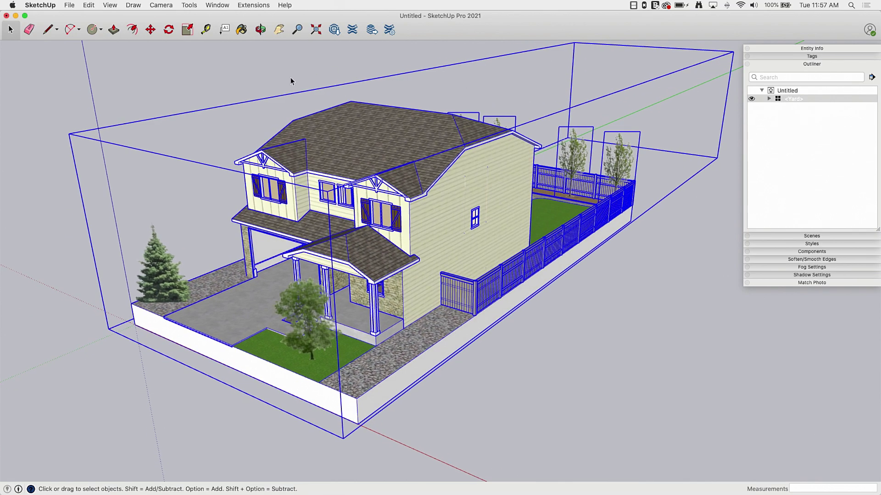
pyautogui.click(239, 81)
# Step: Place a section plane on the front wall of the house, keeping the name Section 1 and symbol 1
pyautogui.moveTo(239, 81); pyautogui.dragTo(173, 30, button='middle')
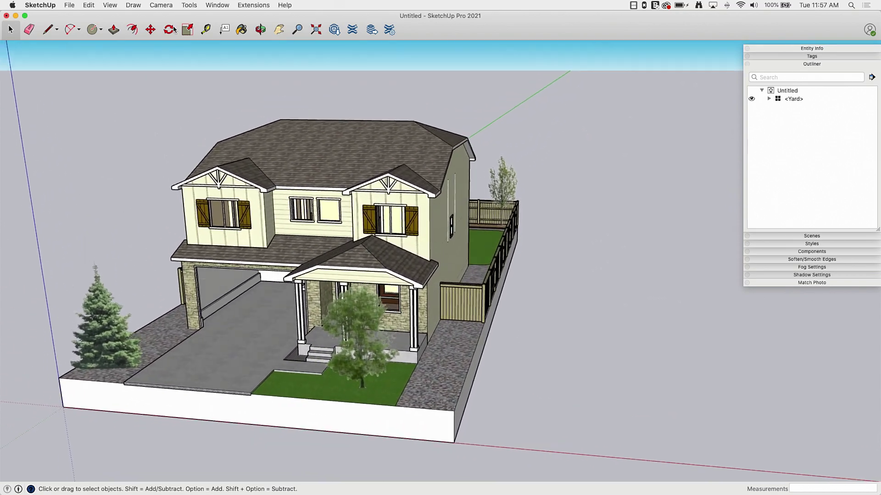
pyautogui.click(189, 5)
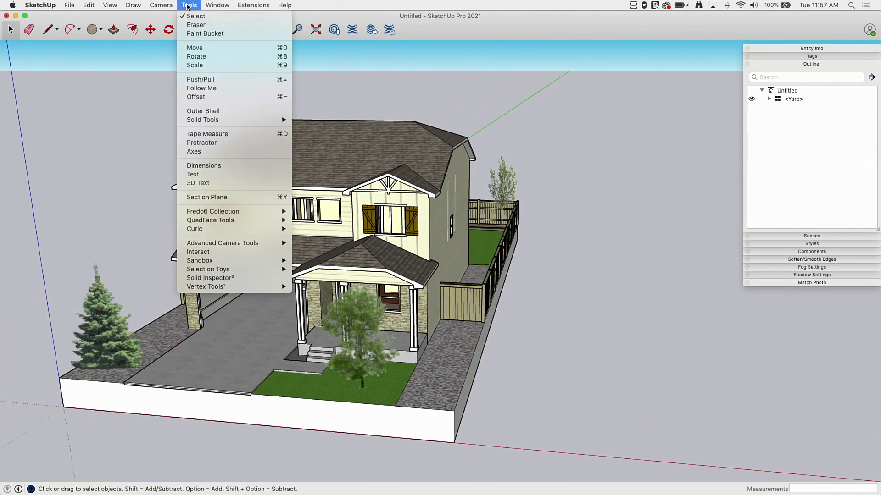
pyautogui.click(207, 198)
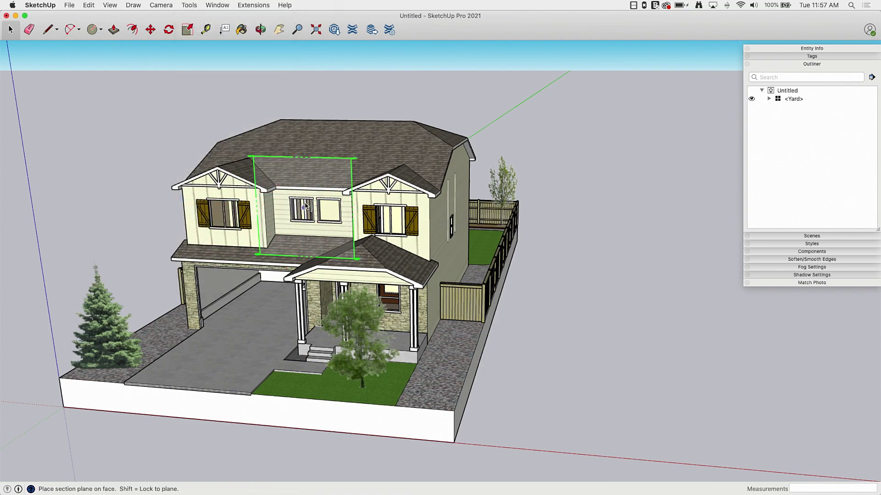
pyautogui.click(358, 208)
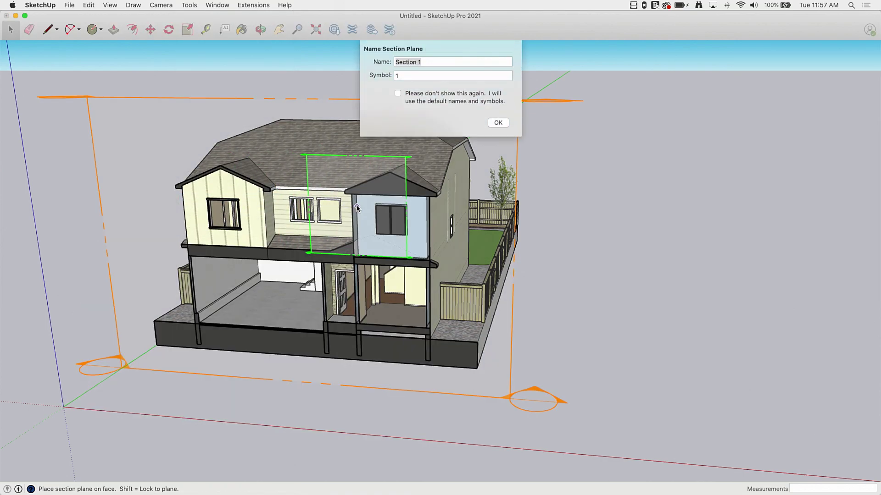
pyautogui.click(497, 123)
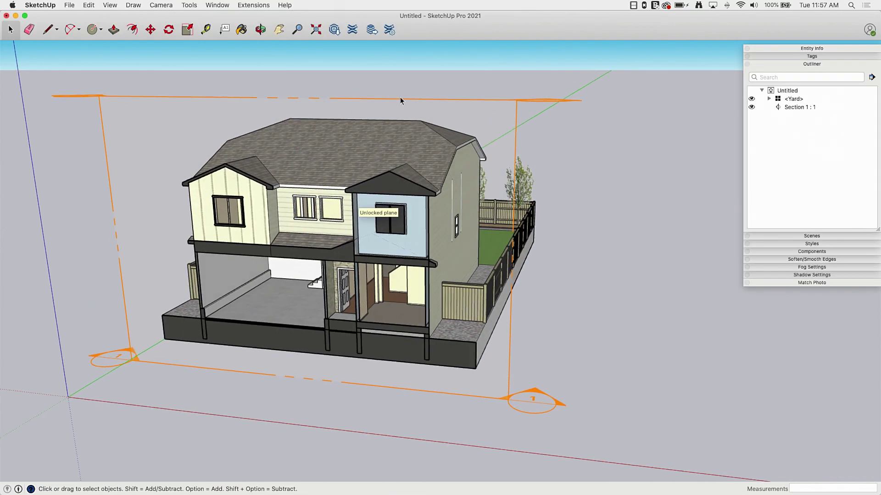
# Step: Move the Section 1 plane about 16' back into the house so it cuts through the staircase and upstairs rooms
pyautogui.moveTo(400, 97); pyautogui.dragTo(315, 362, button='middle')
pyautogui.press('m')
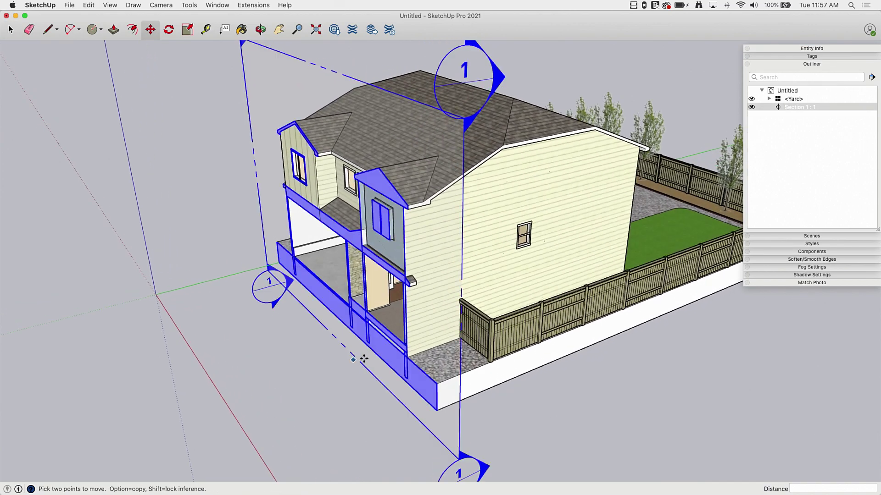
pyautogui.moveTo(367, 367); pyautogui.dragTo(424, 377)
pyautogui.moveTo(423, 377); pyautogui.dragTo(491, 369, button='middle')
pyautogui.scroll(4, 456, 287)
pyautogui.moveTo(456, 288); pyautogui.dragTo(483, 344, button='middle')
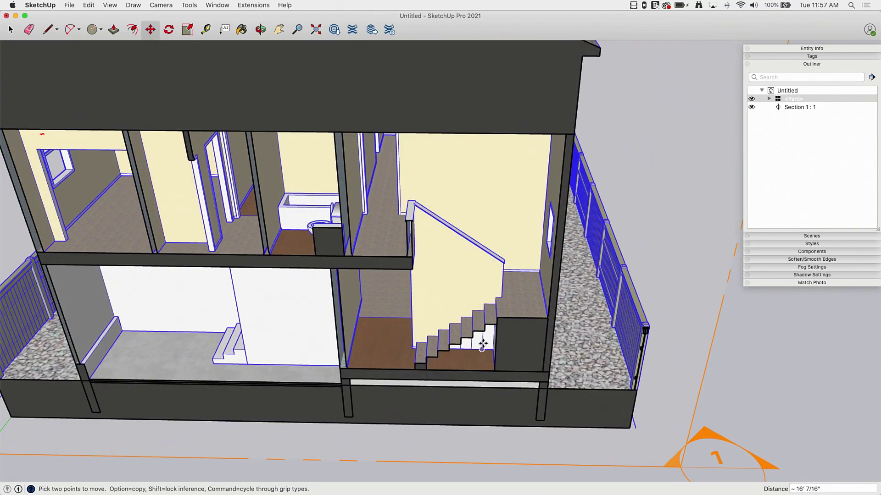
pyautogui.scroll(-6, 440, 342)
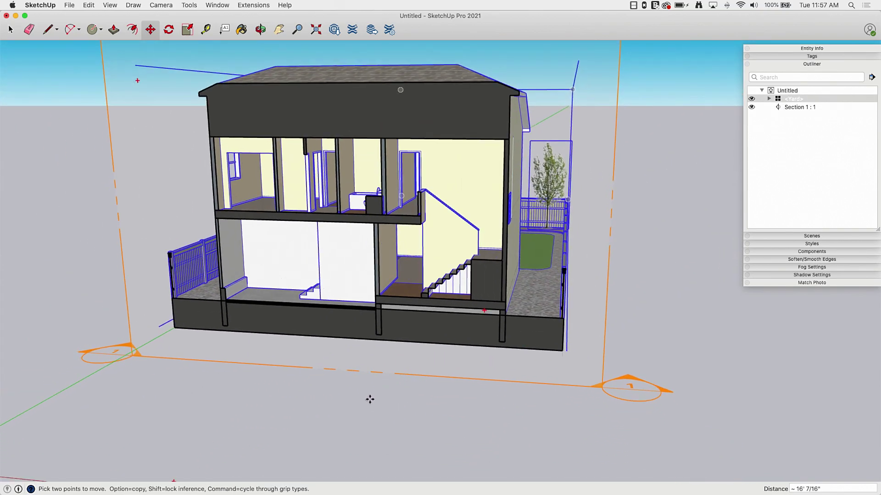
pyautogui.press('space')
pyautogui.moveTo(316, 436); pyautogui.dragTo(377, 240, button='middle')
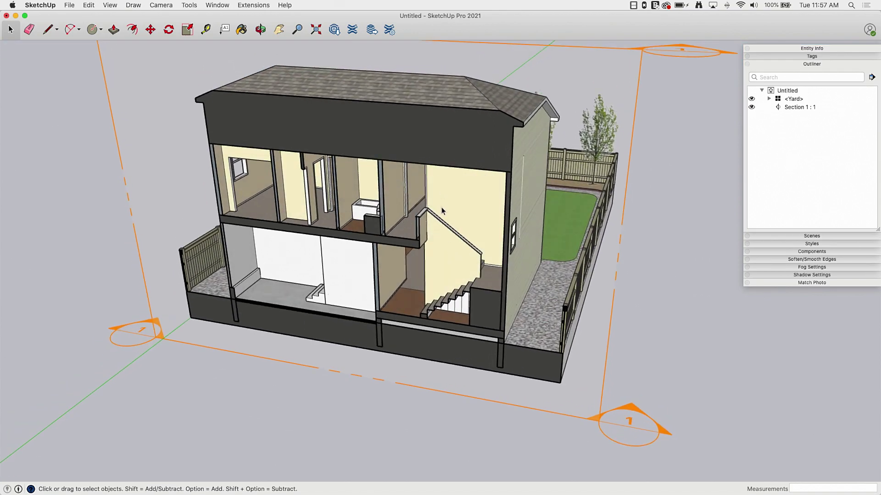
# Step: Place a second section plane on the rear wall of the house, facing opposite to Section 1
pyautogui.moveTo(714, 117); pyautogui.dragTo(404, 195, button='middle')
pyautogui.moveTo(473, 252); pyautogui.dragTo(186, 6, button='middle')
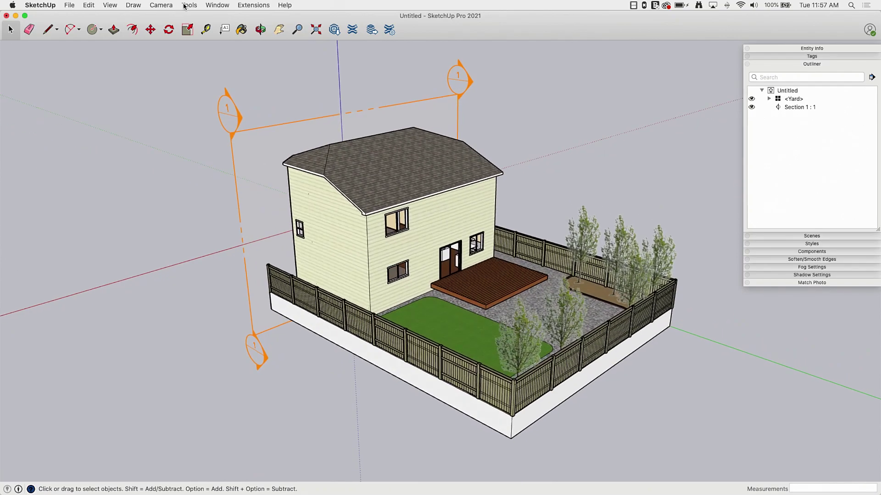
pyautogui.click(188, 5)
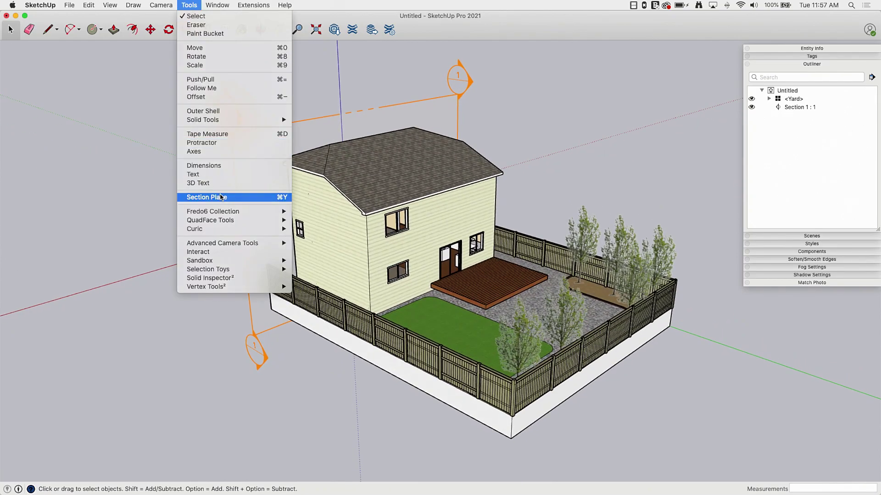
pyautogui.click(220, 197)
pyautogui.click(437, 222)
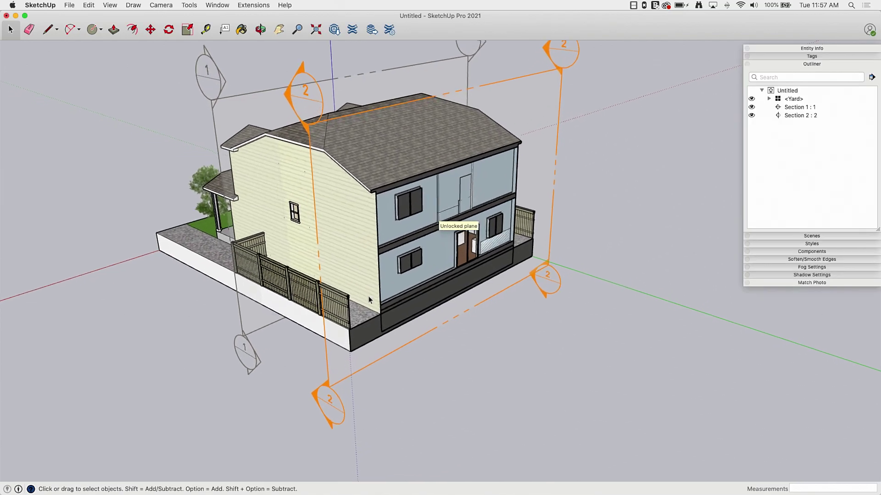
# Step: Move the Section 2 plane from the rear wall into the house, close to the Section 1 plane, cutting through the staircase
pyautogui.scroll(3, 368, 296)
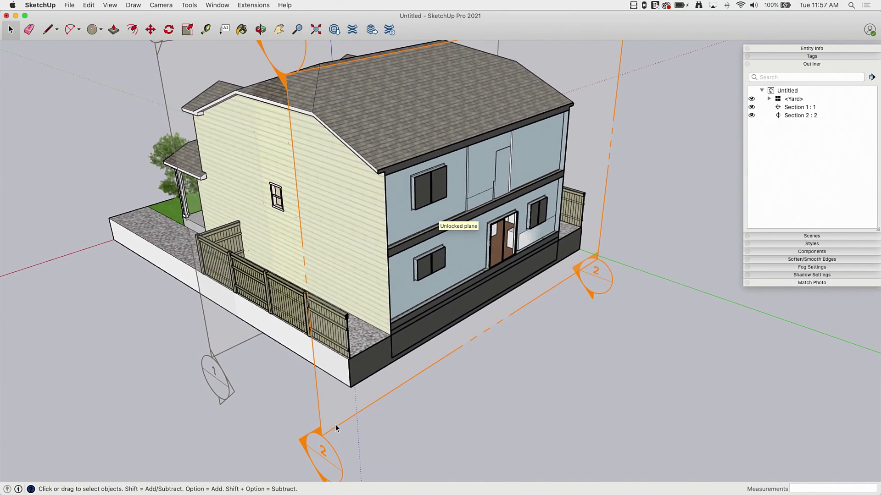
pyautogui.press('m')
pyautogui.moveTo(329, 428); pyautogui.dragTo(228, 386)
pyautogui.click(228, 386)
pyautogui.press('space')
pyautogui.moveTo(405, 362); pyautogui.dragTo(351, 427, button='middle')
pyautogui.scroll(5, 383, 202)
pyautogui.moveTo(382, 201)
pyautogui.mouseDown(button='middle')
pyautogui.moveTo(307, 206)
pyautogui.moveTo(369, 224)
pyautogui.moveTo(387, 212)
pyautogui.mouseUp(button='middle')
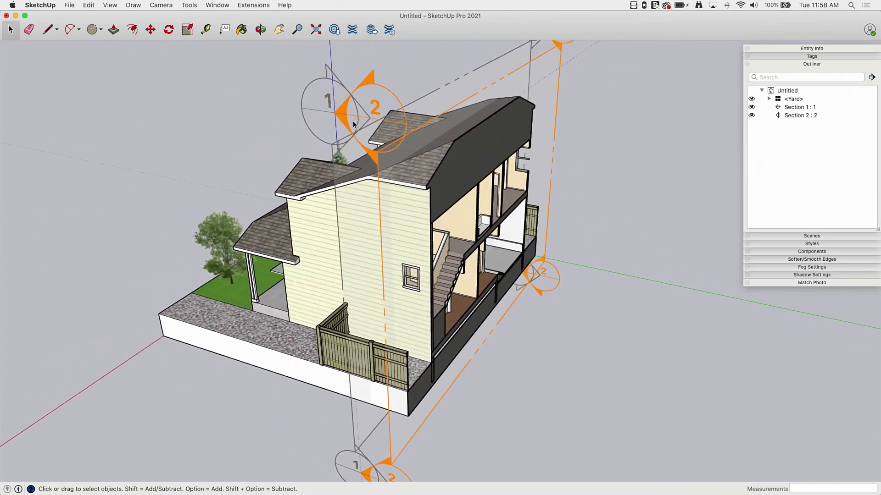
# Step: Make Section 1 the active cut, then alternate the active cut between Section 2 and Section 1, ending on Section 1
pyautogui.rightClick(320, 114)
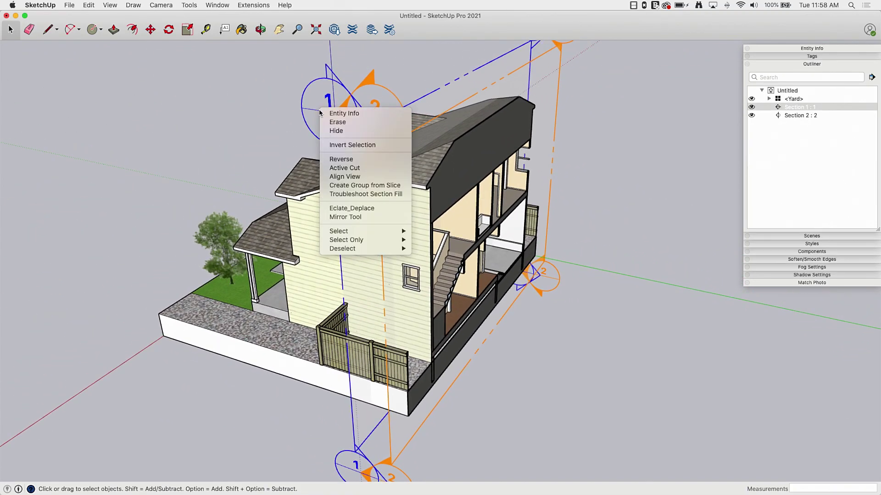
pyautogui.click(344, 167)
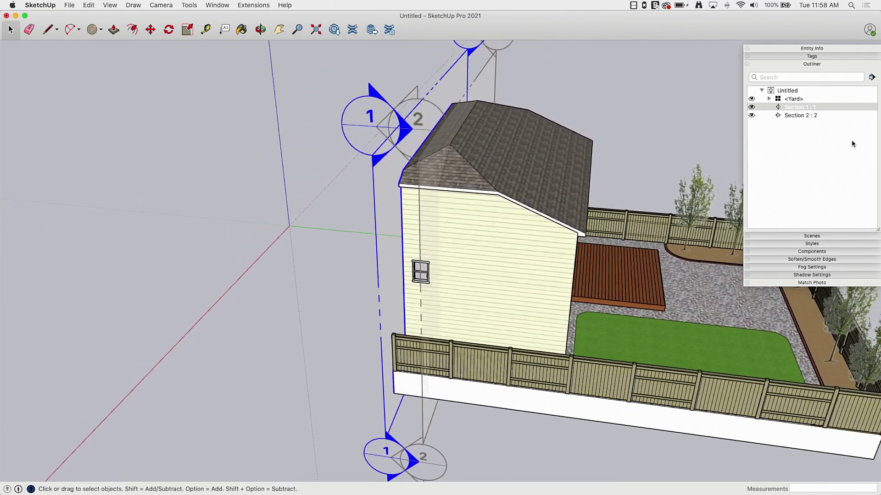
pyautogui.doubleClick(787, 116)
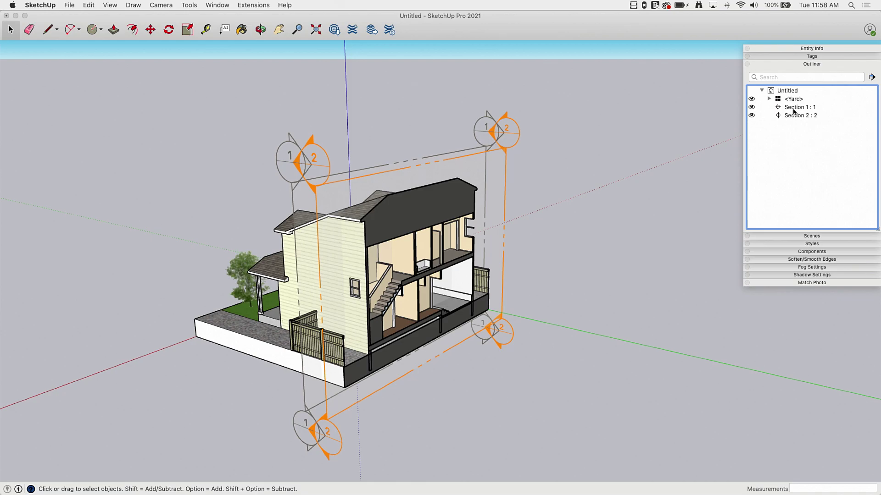
pyautogui.doubleClick(794, 109)
pyautogui.doubleClick(786, 109)
pyautogui.doubleClick(786, 109)
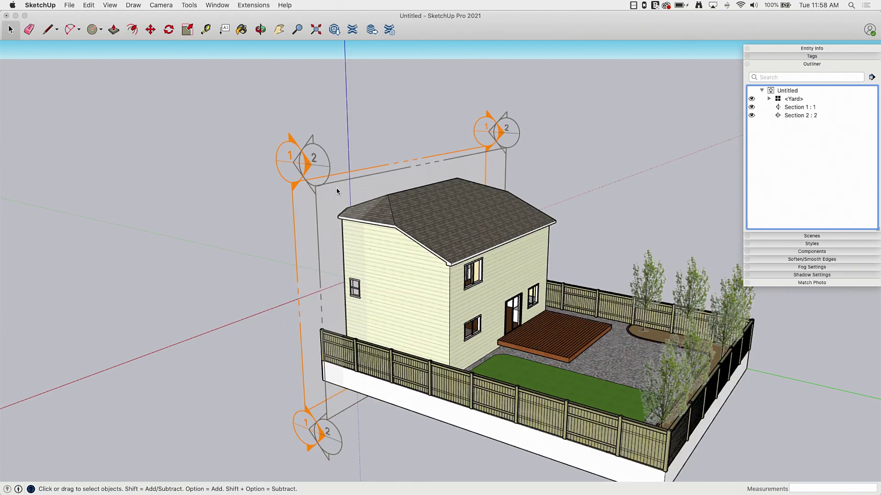
# Step: Compare the two section planes from behind the house and hide both of them
pyautogui.moveTo(337, 188); pyautogui.dragTo(439, 181, button='middle')
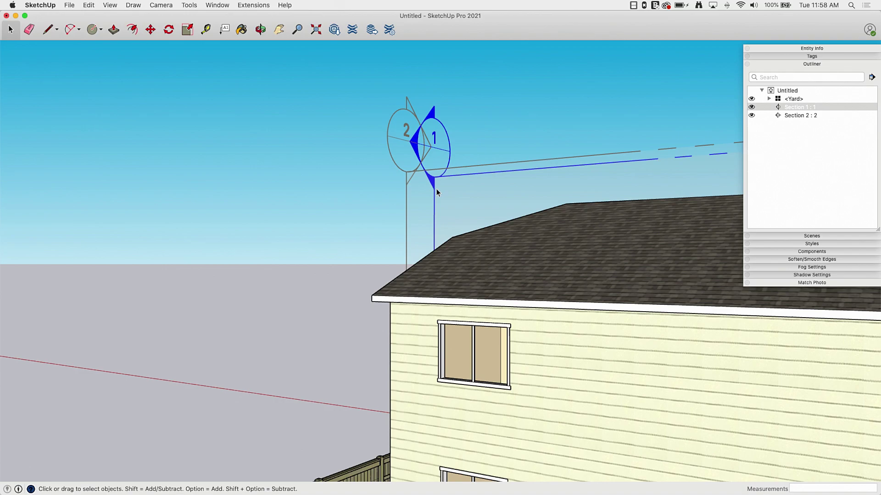
pyautogui.click(415, 180)
pyautogui.moveTo(500, 160); pyautogui.dragTo(367, 174, button='middle')
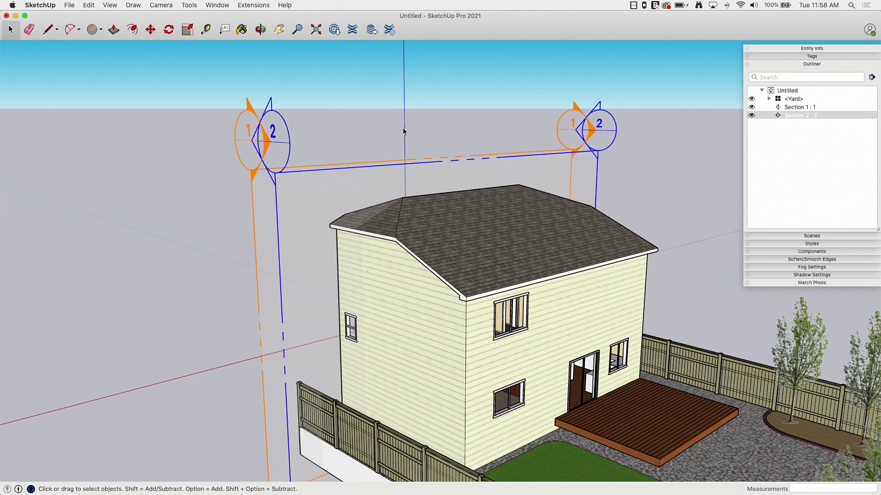
pyautogui.moveTo(363, 113); pyautogui.dragTo(398, 101, button='middle')
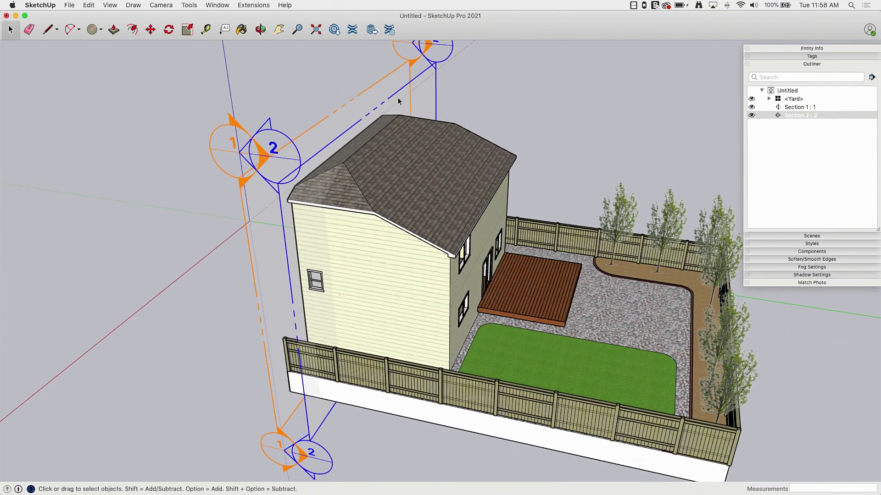
pyautogui.moveTo(367, 177); pyautogui.dragTo(495, 172, button='middle')
pyautogui.click(751, 116)
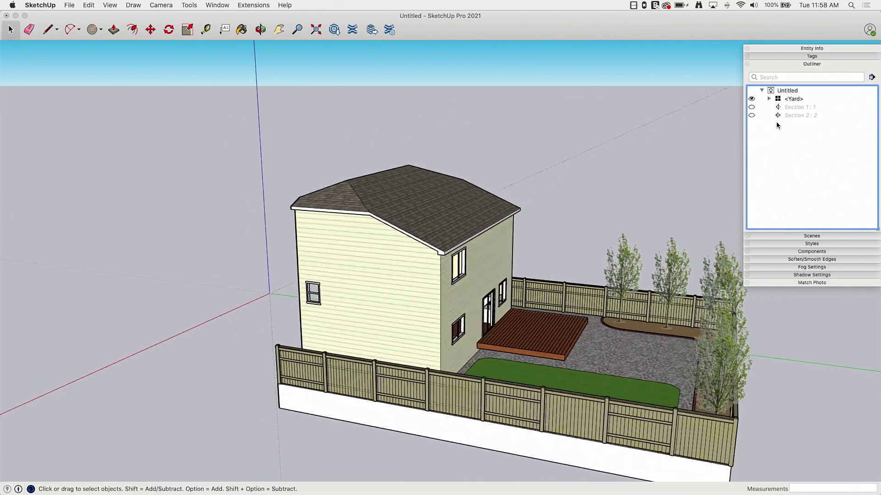
# Step: Alternate the active cut between the hidden section planes, ending on Section 2, and unhide both planes
pyautogui.doubleClick(789, 115)
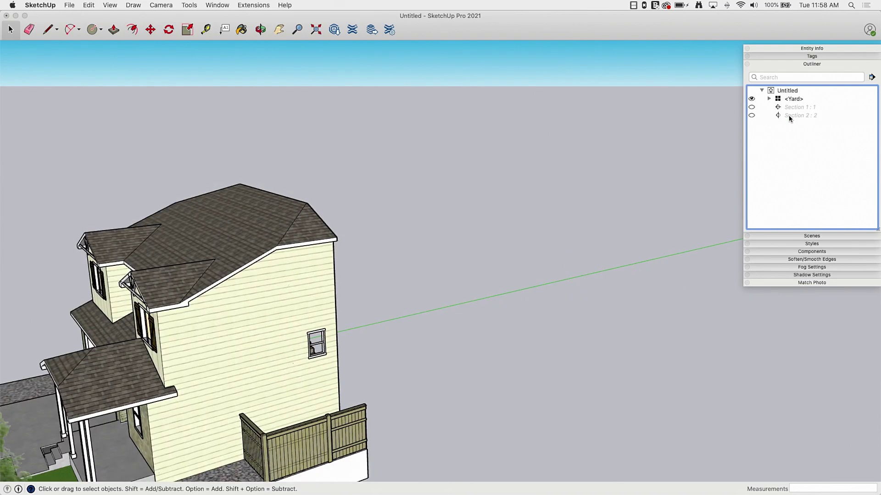
pyautogui.doubleClick(789, 109)
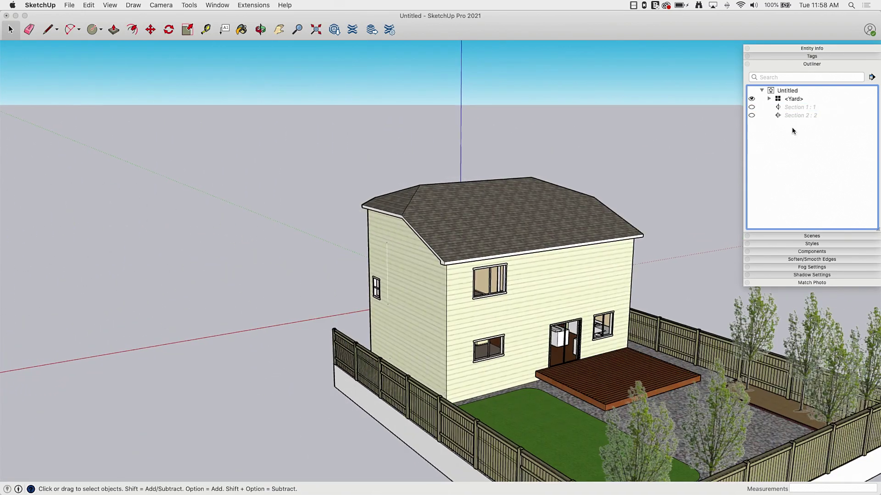
pyautogui.doubleClick(791, 116)
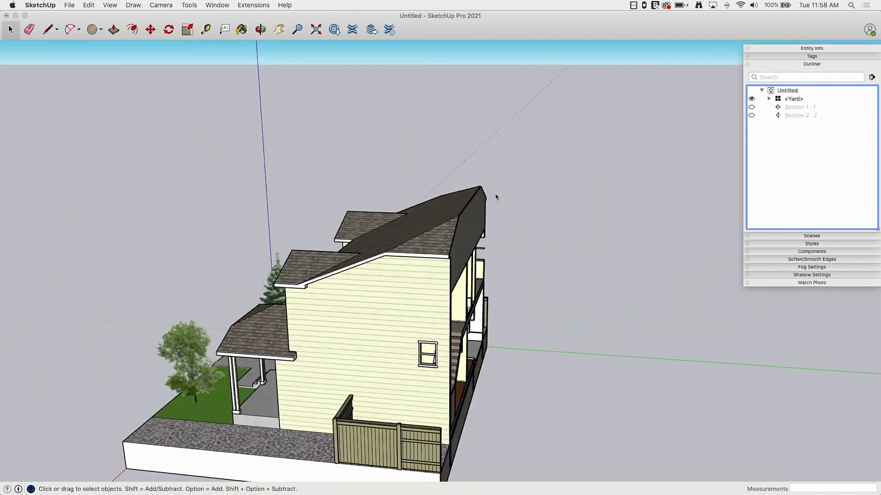
pyautogui.click(751, 116)
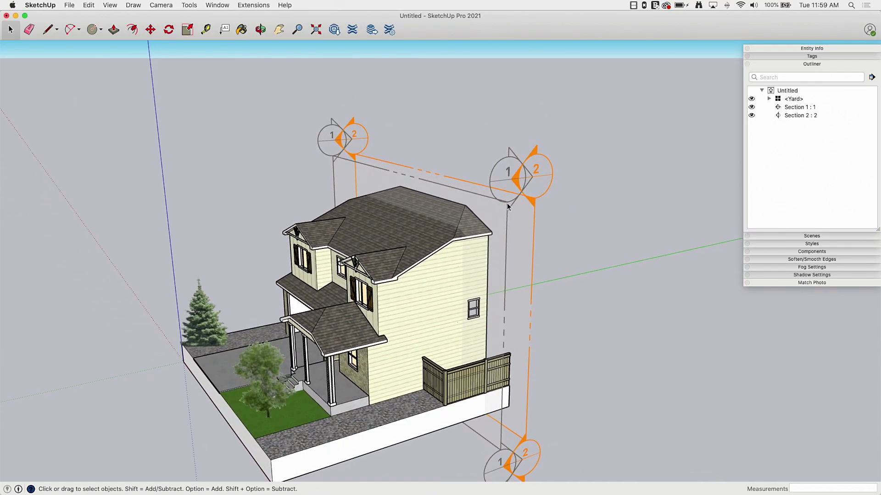
# Step: Cut the Section 1 plane out of the top level of the model, ready for pasting
pyautogui.click(507, 206)
pyautogui.moveTo(491, 195); pyautogui.dragTo(532, 186, button='middle')
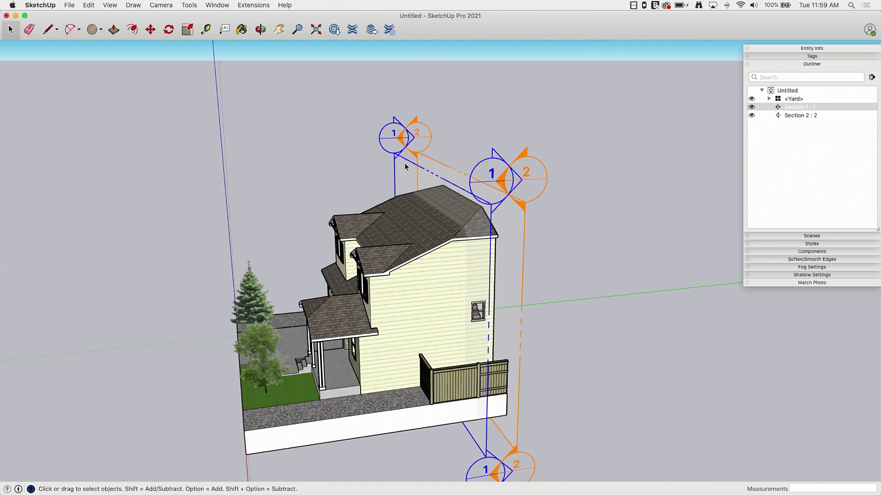
pyautogui.click(87, 5)
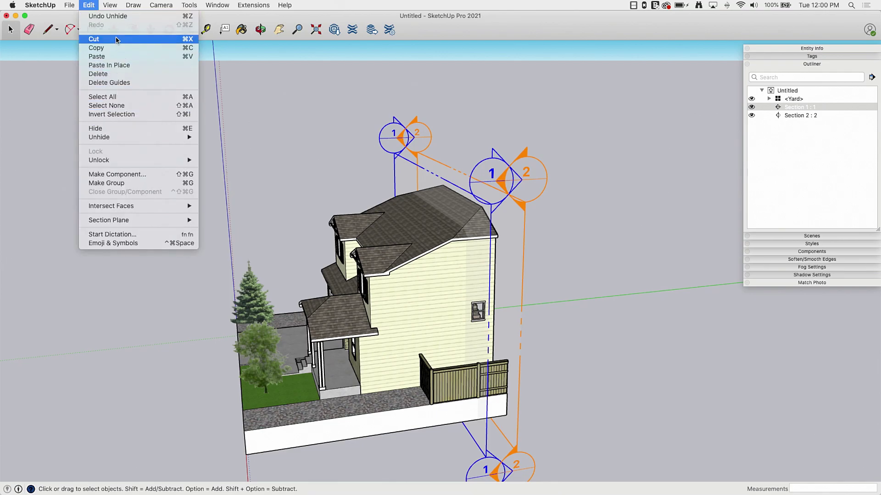
pyautogui.click(116, 40)
# Step: Open the Yard component for editing, paste the Section 1 plane in place inside it, and close the component
pyautogui.click(401, 224)
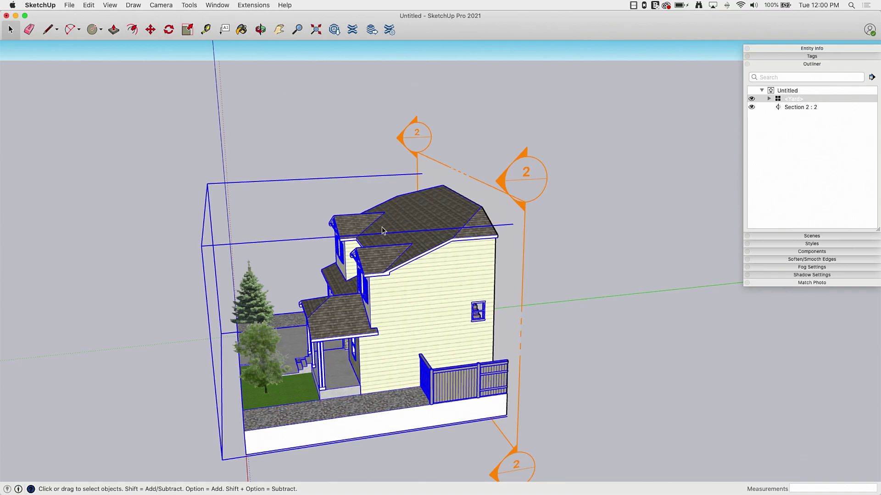
pyautogui.doubleClick(383, 229)
pyautogui.moveTo(358, 264); pyautogui.dragTo(311, 153, button='middle')
pyautogui.moveTo(550, 353); pyautogui.dragTo(475, 298, button='middle')
pyautogui.click(88, 5)
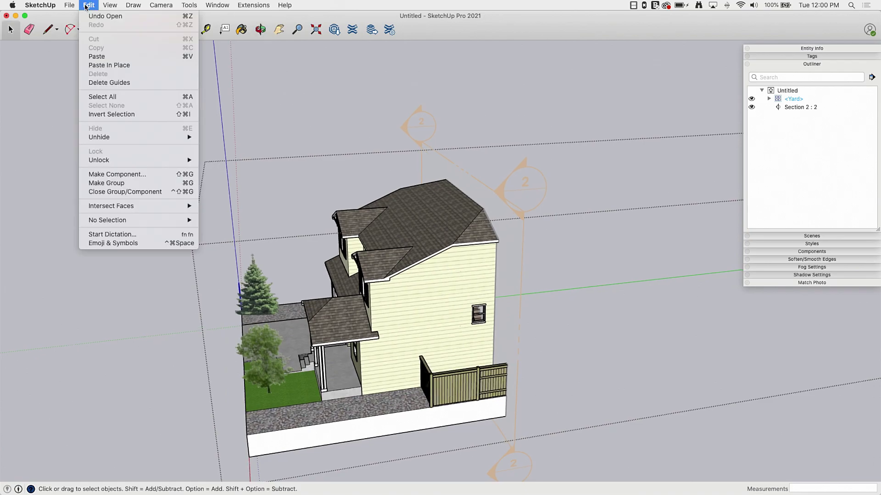
pyautogui.click(98, 65)
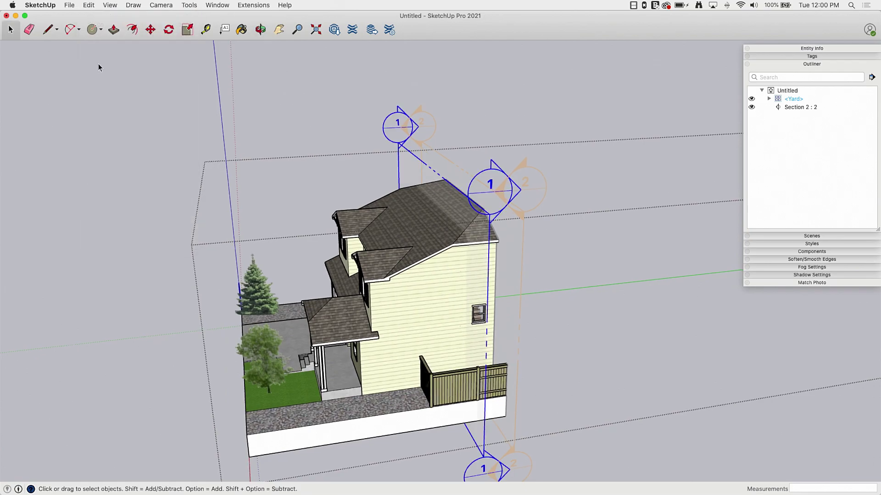
pyautogui.click(456, 83)
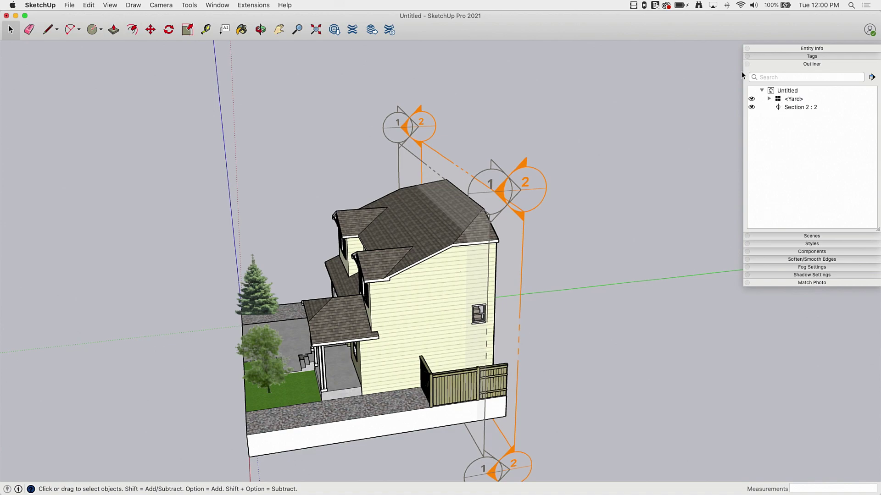
# Step: Find Section 1 nested inside the Yard component in the Outliner and make it an active cut, leaving the component afterward
pyautogui.click(770, 99)
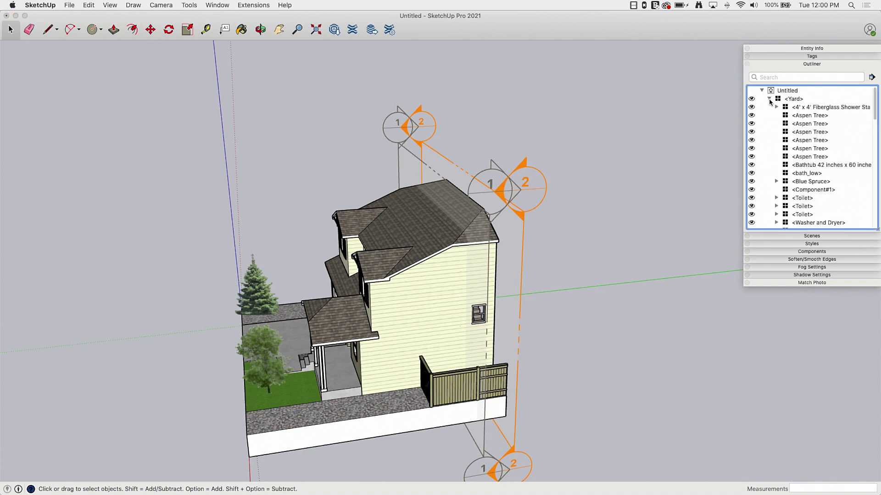
pyautogui.scroll(-10, 796, 100)
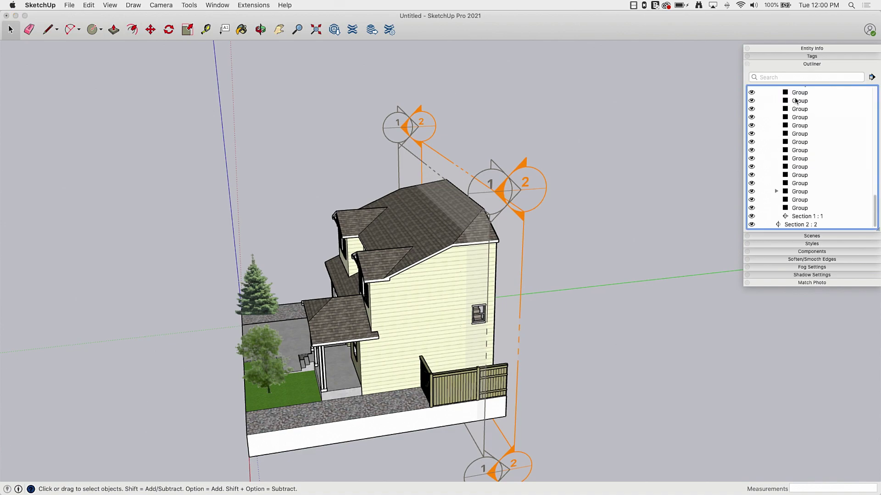
pyautogui.doubleClick(796, 219)
pyautogui.click(529, 111)
# Step: Examine both cut faces of the house slice between the two section planes, and collapse the Yard component's listing
pyautogui.moveTo(420, 285); pyautogui.dragTo(416, 285, button='middle')
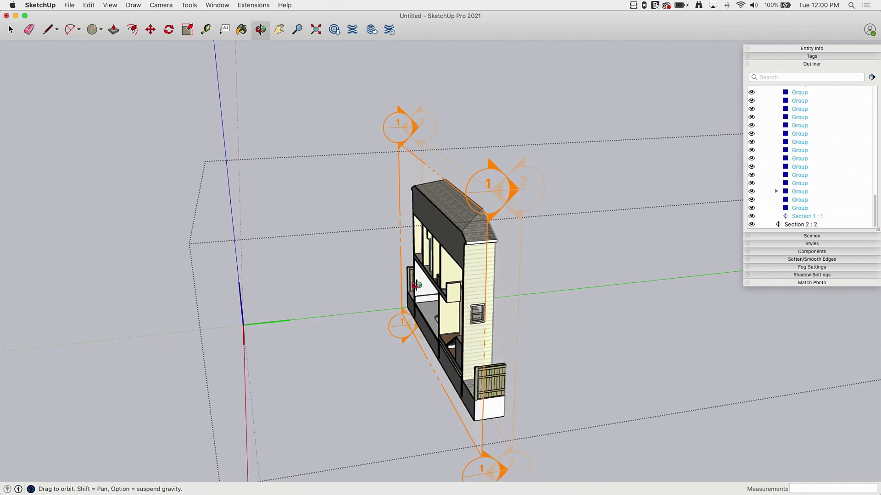
pyautogui.moveTo(416, 285); pyautogui.dragTo(716, 392)
pyautogui.press('space')
pyautogui.scroll(5, 663, 356)
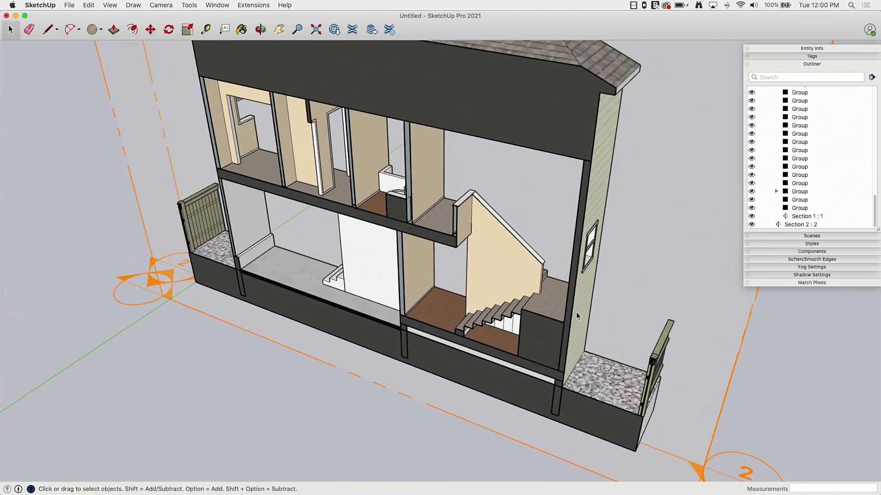
pyautogui.moveTo(660, 285); pyautogui.dragTo(245, 340, button='middle')
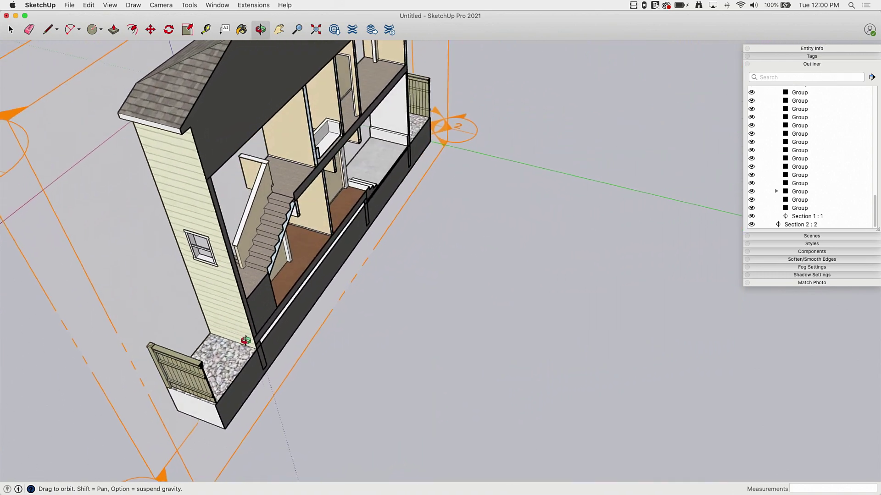
pyautogui.moveTo(246, 340); pyautogui.dragTo(692, 299)
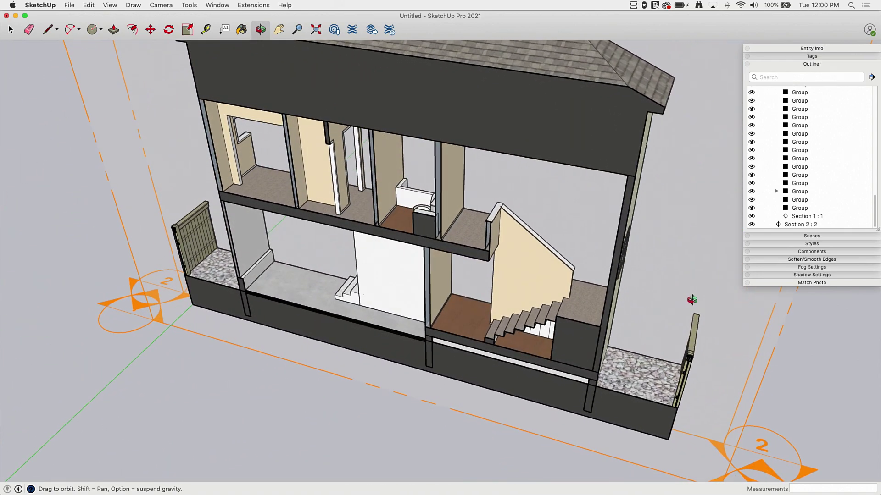
pyautogui.press('space')
pyautogui.scroll(-3, 849, 304)
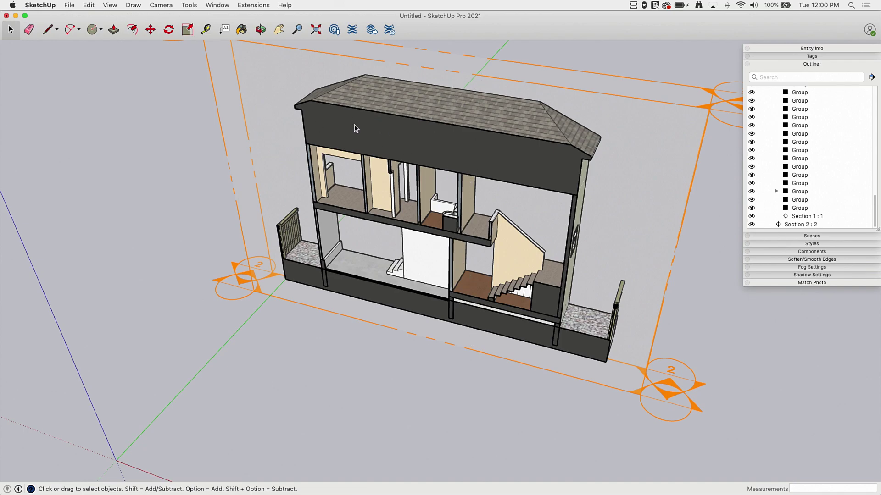
pyautogui.moveTo(337, 328); pyautogui.dragTo(603, 281, button='middle')
pyautogui.scroll(-5, 604, 282)
pyautogui.moveTo(452, 347); pyautogui.dragTo(739, 273, button='middle')
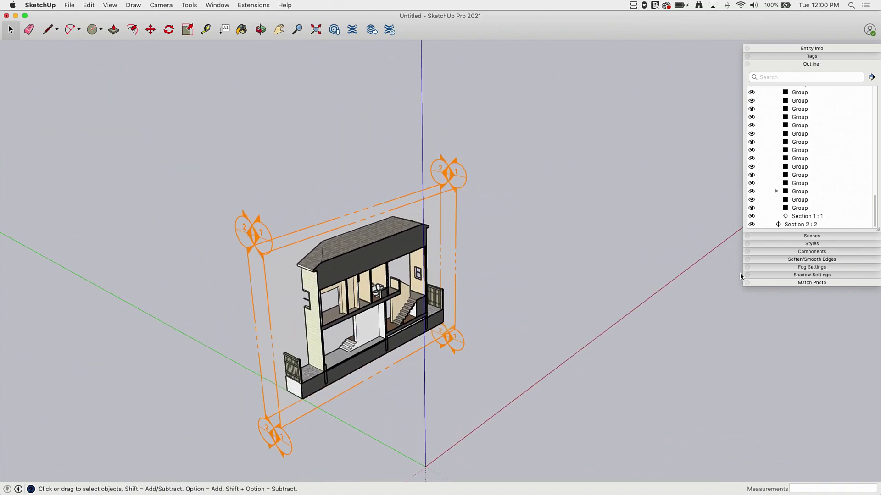
pyautogui.scroll(10, 771, 137)
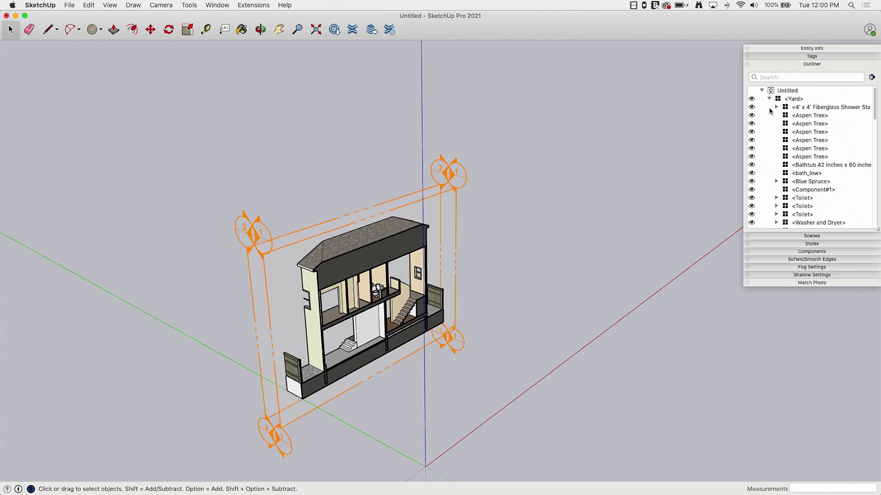
pyautogui.click(769, 99)
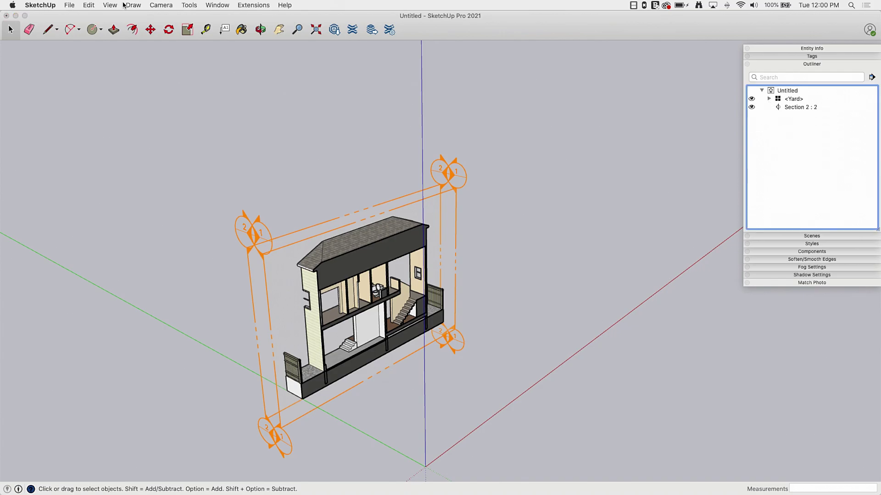
# Step: Place a new section plane on the house's sided end wall, accepting the name Section 3 and symbol 3
pyautogui.click(218, 5)
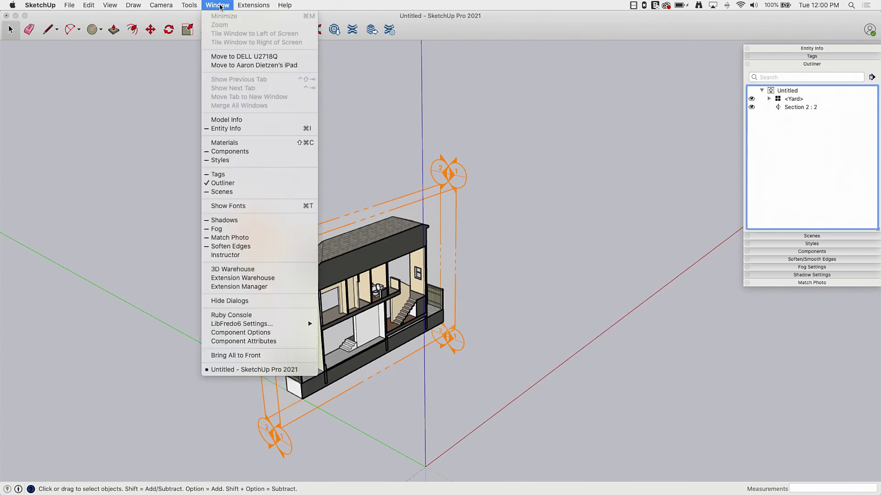
pyautogui.moveTo(186, 6)
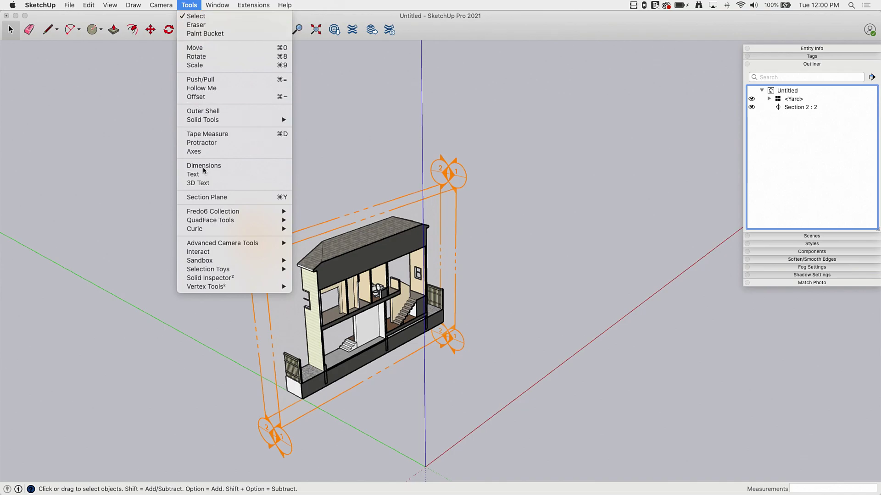
pyautogui.click(207, 197)
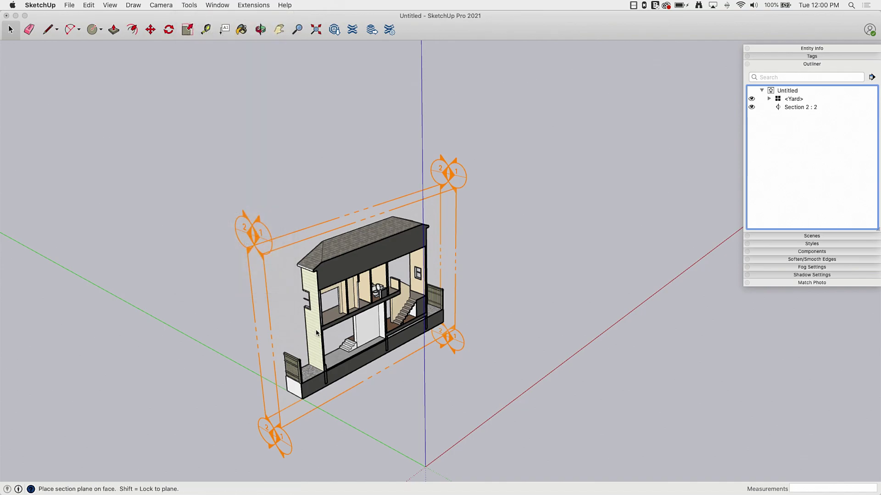
pyautogui.moveTo(315, 332)
pyautogui.mouseDown(button='middle')
pyautogui.moveTo(362, 301)
pyautogui.moveTo(345, 312)
pyautogui.mouseUp(button='middle')
pyautogui.scroll(4, 304, 329)
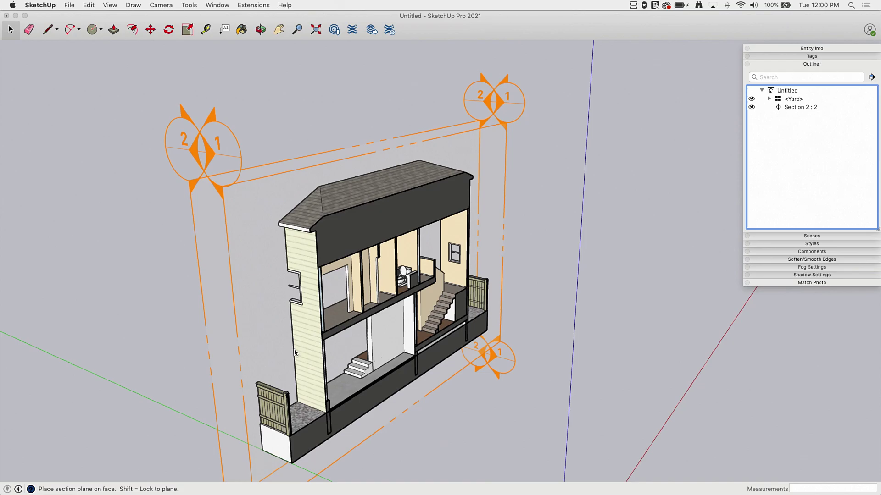
pyautogui.moveTo(140, 425); pyautogui.dragTo(192, 349, button='middle')
pyautogui.scroll(-3, 351, 158)
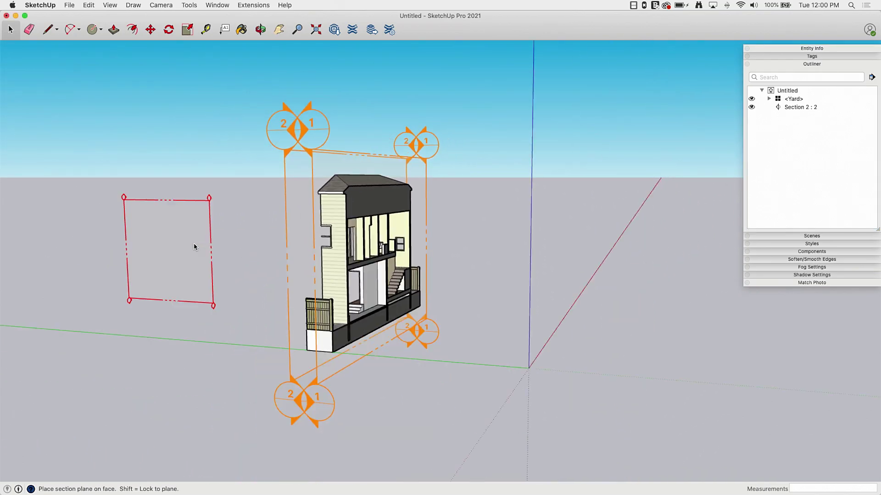
pyautogui.click(328, 266)
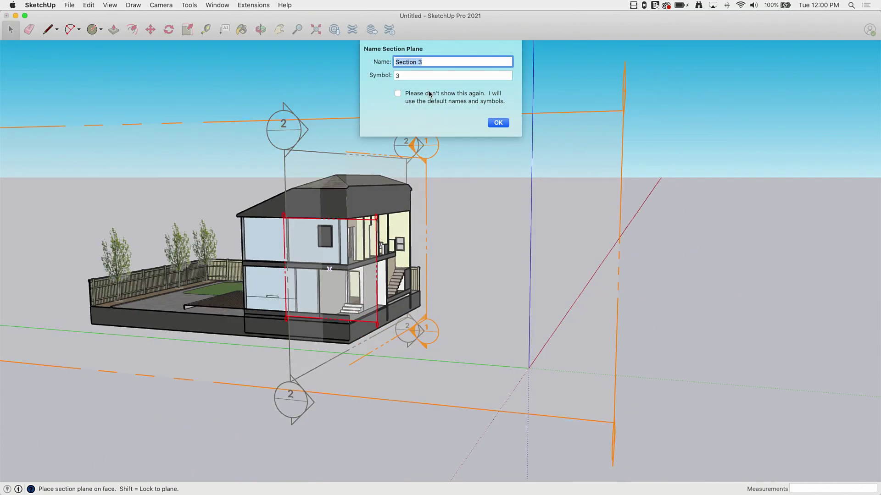
pyautogui.click(497, 122)
# Step: Move the Section 3 plane about 24' 4 1/2" into the house, perpendicular to the other two section planes
pyautogui.moveTo(527, 171); pyautogui.dragTo(376, 211, button='middle')
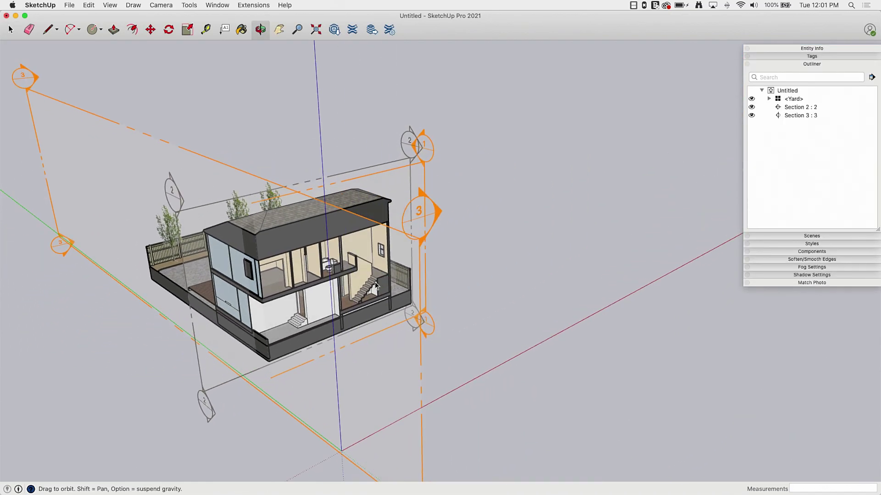
pyautogui.press('m')
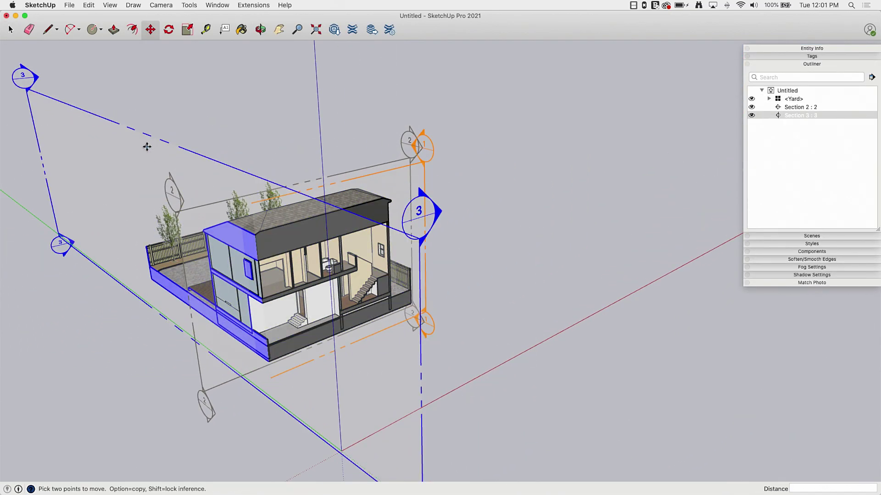
pyautogui.click(143, 144)
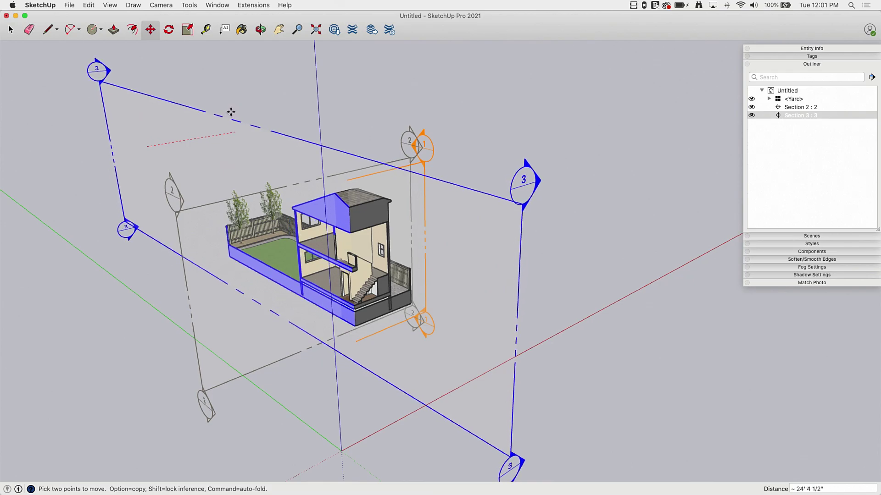
pyautogui.click(230, 112)
pyautogui.moveTo(585, 317); pyautogui.dragTo(252, 427, button='middle')
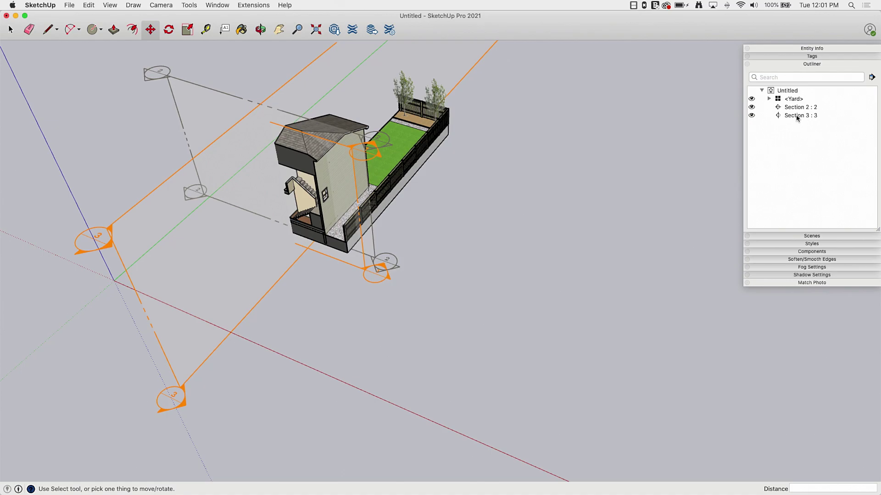
# Step: Select Section 3 together with the Yard component and make them a group
pyautogui.click(768, 174)
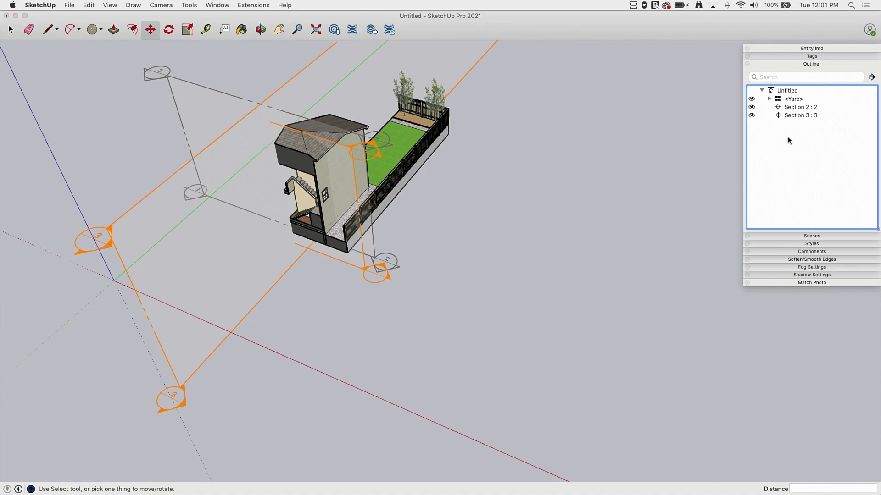
pyautogui.moveTo(541, 383); pyautogui.dragTo(357, 210, button='middle')
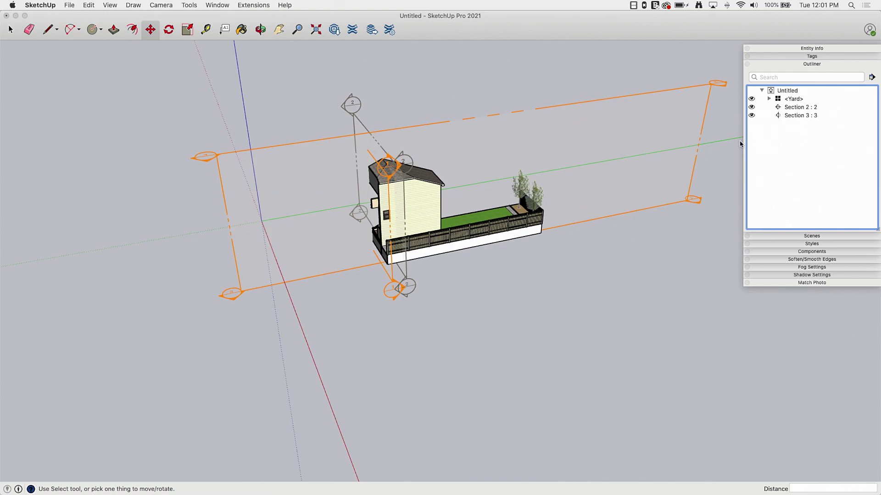
pyautogui.click(789, 116)
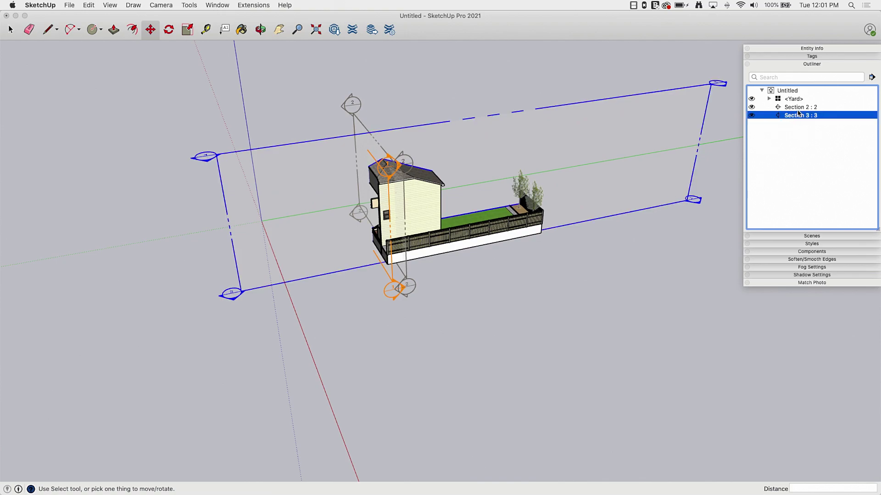
pyautogui.keyDown('super'); pyautogui.click(786, 100); pyautogui.keyUp('super')
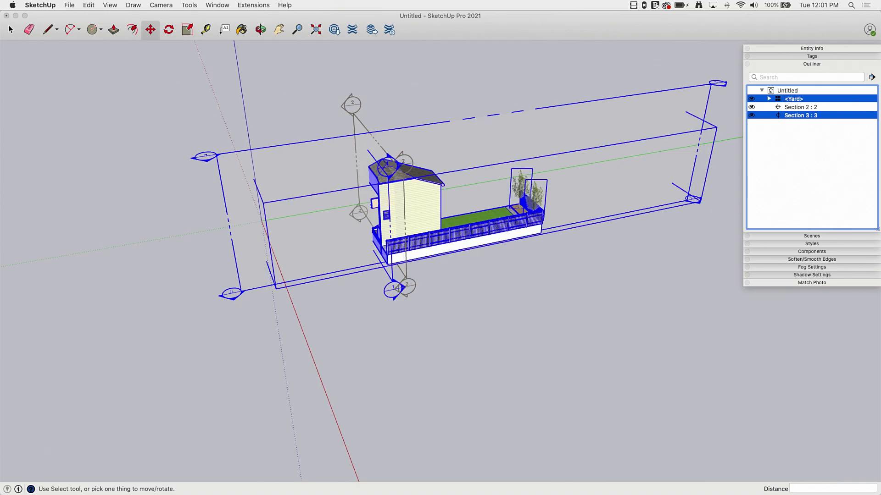
pyautogui.moveTo(410, 263); pyautogui.dragTo(514, 294, button='middle')
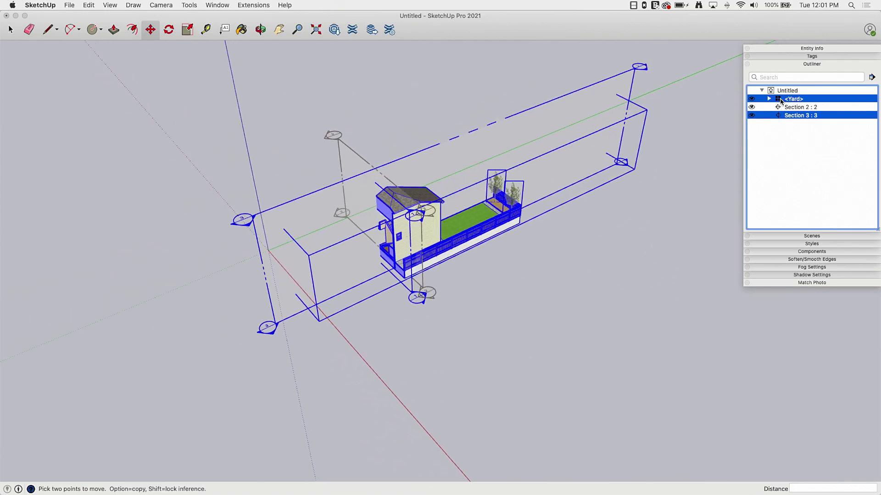
pyautogui.rightClick(791, 118)
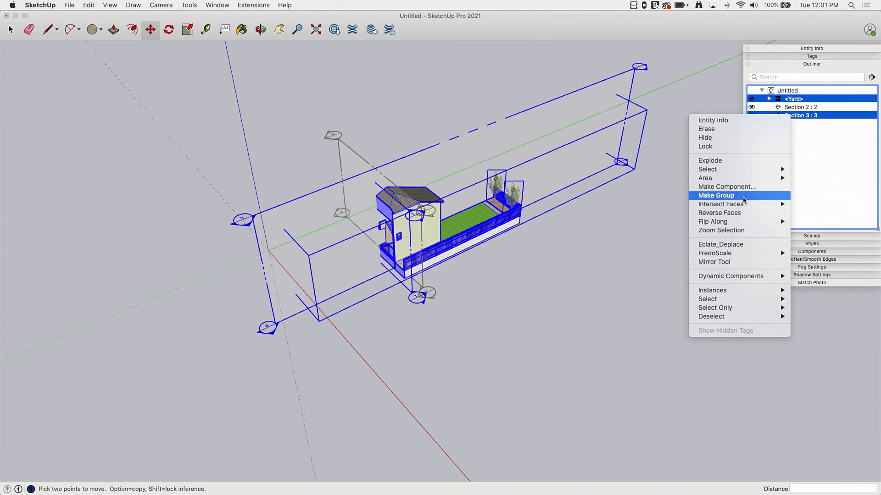
pyautogui.click(734, 195)
pyautogui.click(679, 205)
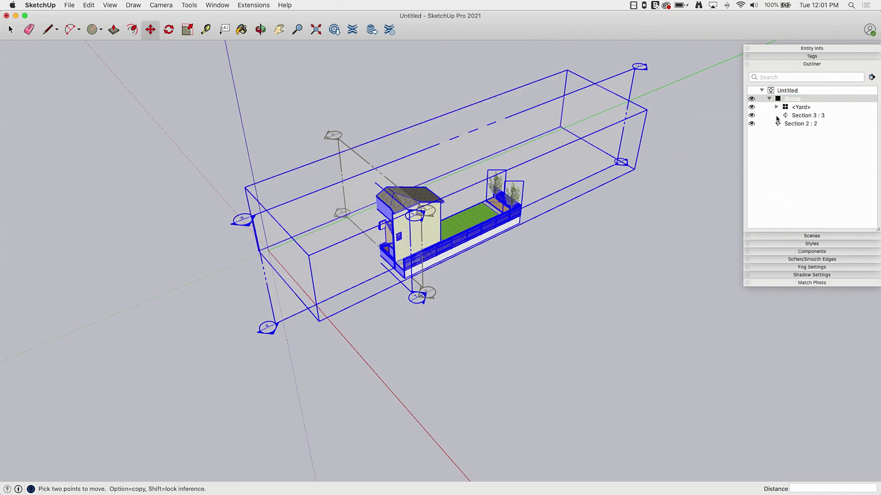
# Step: Hide and unhide the new group, and expand its Yard component to inspect the nesting level of each section plane
pyautogui.click(751, 99)
pyautogui.click(751, 99)
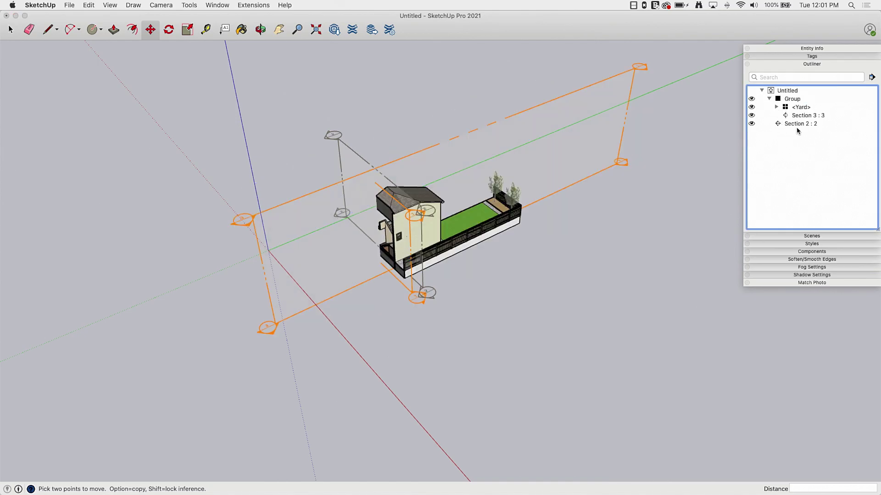
pyautogui.click(776, 107)
pyautogui.scroll(-10, 821, 165)
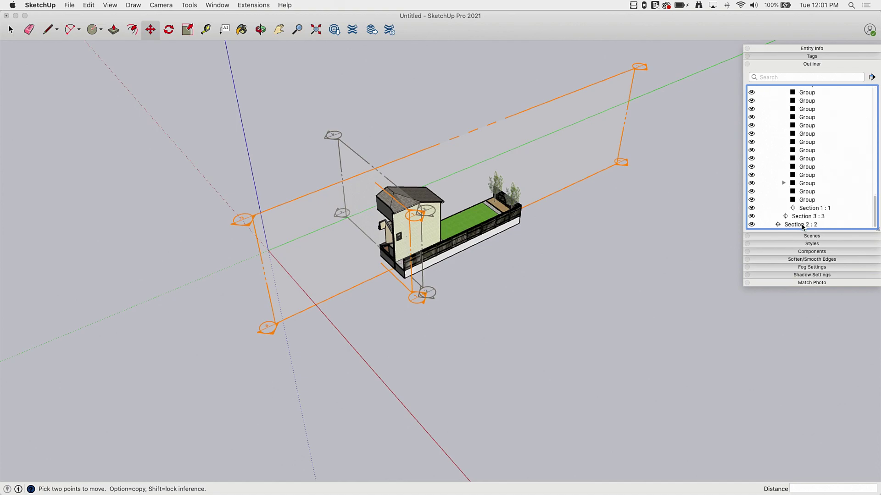
# Step: Activate the cut of the top-level Section 2 plane together with the other two section cuts
pyautogui.doubleClick(802, 225)
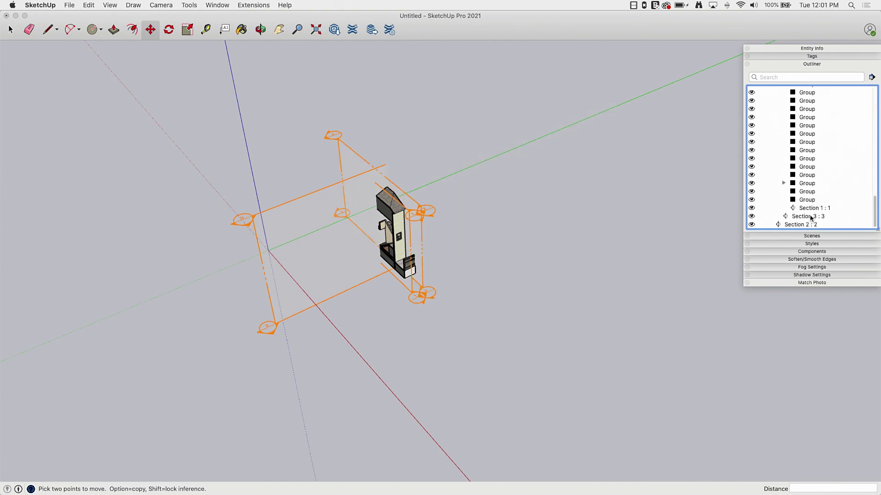
pyautogui.press('o')
pyautogui.moveTo(230, 367); pyautogui.dragTo(679, 246)
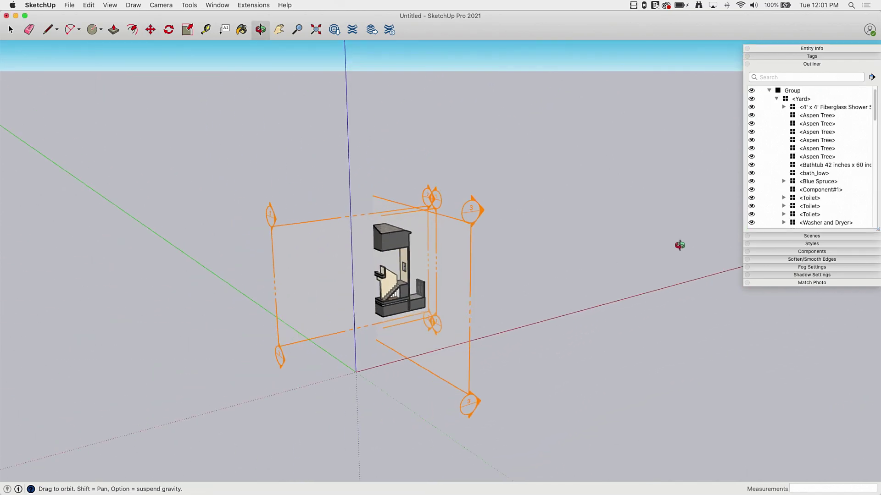
pyautogui.moveTo(680, 245); pyautogui.dragTo(742, 244, button='middle')
pyautogui.scroll(8, 461, 271)
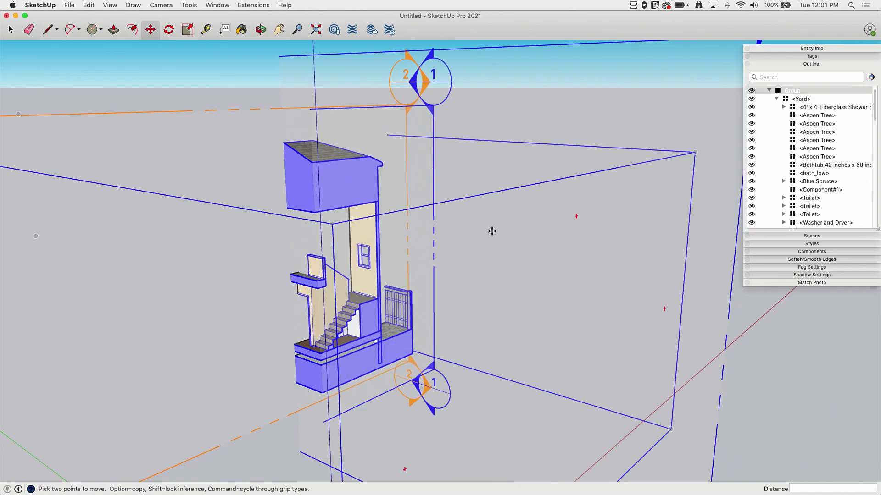
# Step: Examine the house model from several sides to compare the cuts made by Sections 1, 2 and 3
pyautogui.press('o')
pyautogui.moveTo(277, 61); pyautogui.dragTo(601, 111)
pyautogui.press('m')
pyautogui.scroll(5, 282, 286)
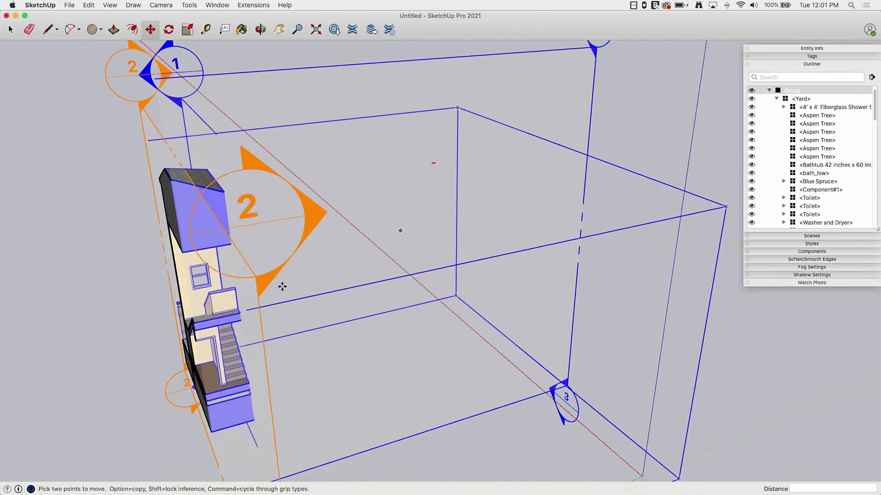
pyautogui.press('o')
pyautogui.moveTo(282, 287); pyautogui.dragTo(201, 300)
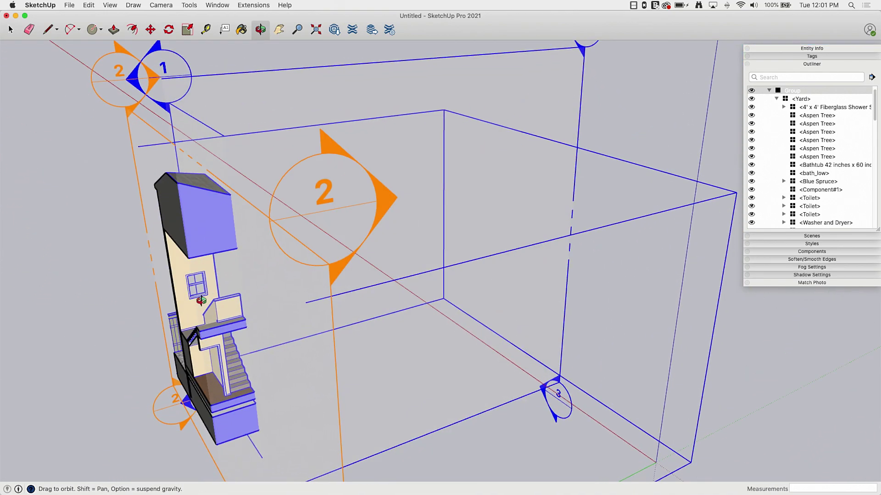
pyautogui.moveTo(201, 300); pyautogui.dragTo(238, 294, button='middle')
pyautogui.scroll(-3, 243, 279)
pyautogui.scroll(5, 154, 400)
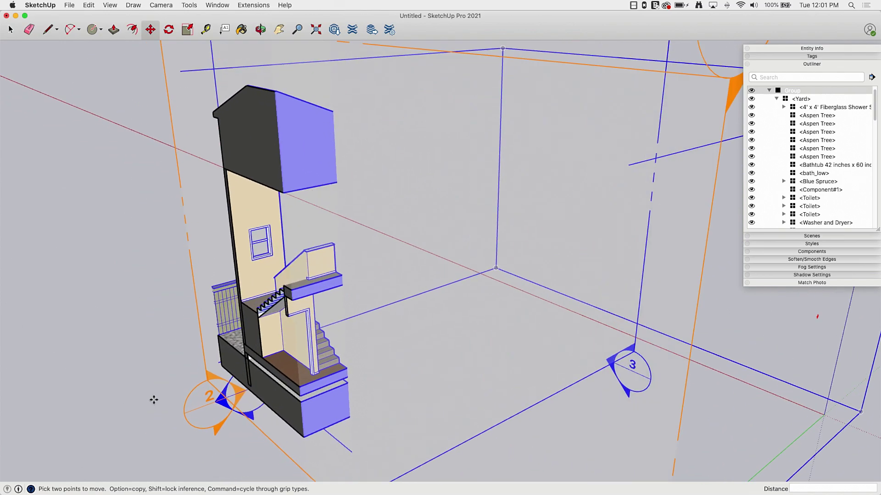
pyautogui.moveTo(154, 400); pyautogui.dragTo(379, 287, button='middle')
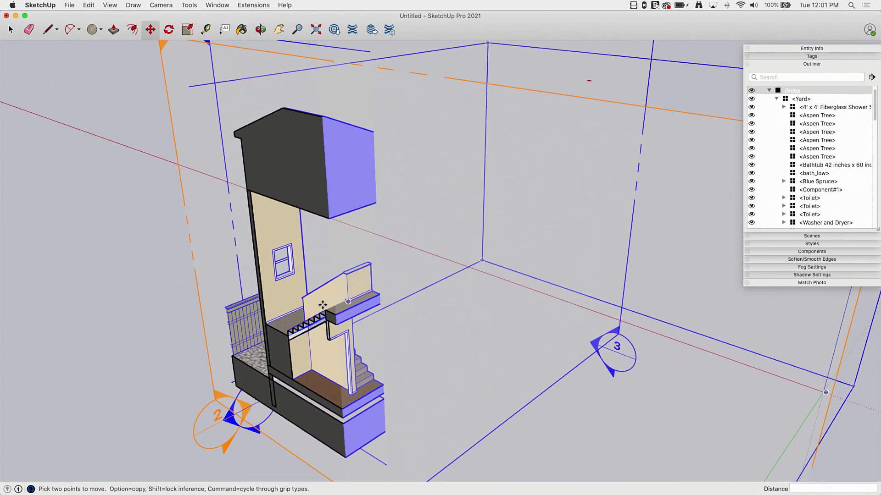
pyautogui.moveTo(323, 305); pyautogui.dragTo(511, 343, button='middle')
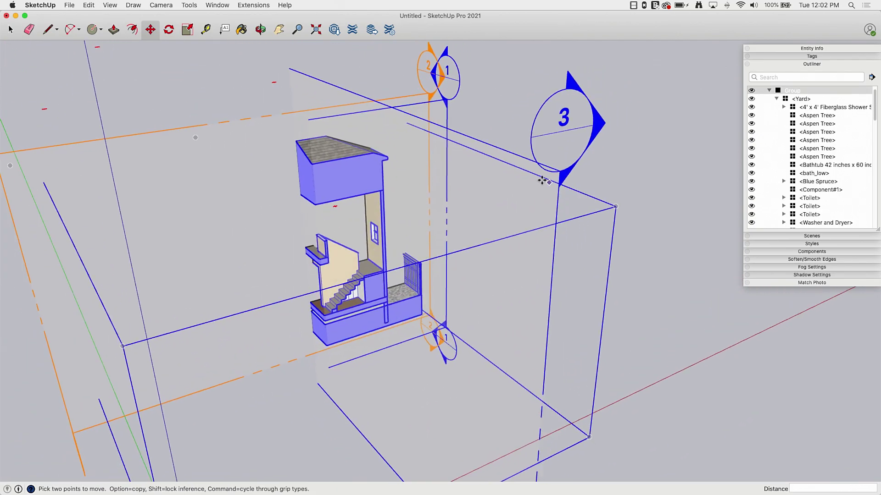
pyautogui.moveTo(542, 180); pyautogui.dragTo(655, 168, button='middle')
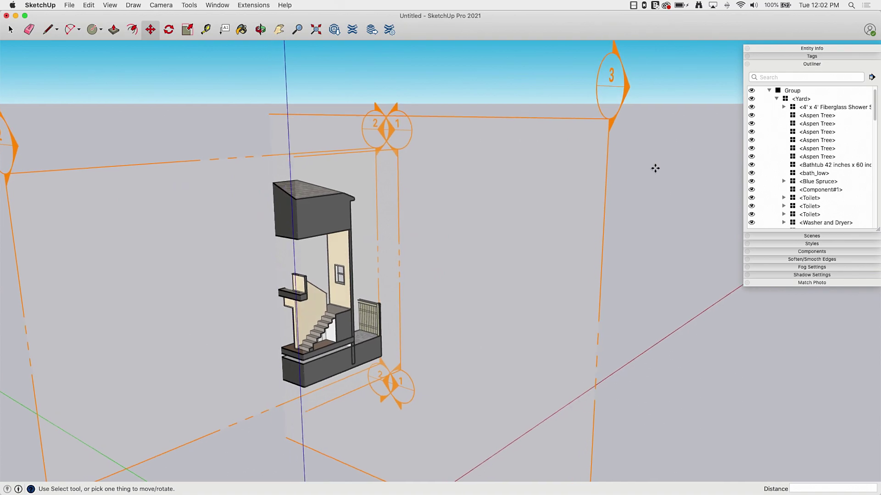
# Step: Hide the Section 2, Section 3 and Section 1 planes
pyautogui.press('space')
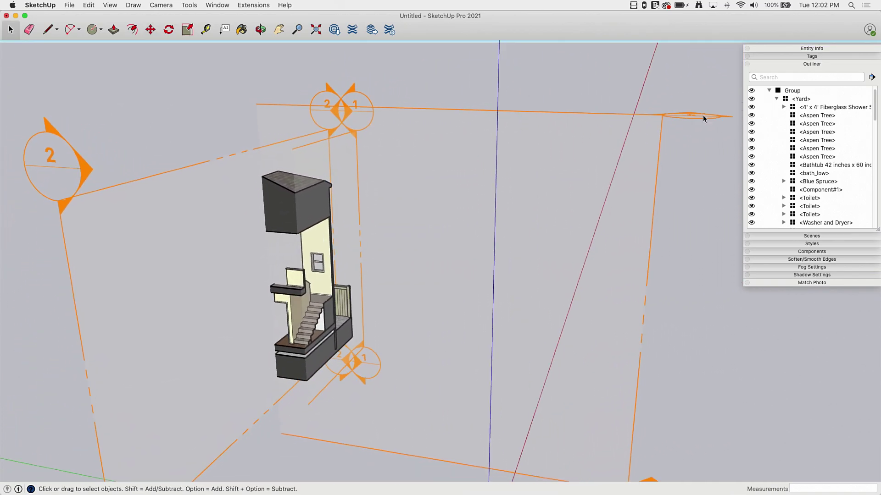
pyautogui.moveTo(703, 118); pyautogui.dragTo(759, 107, button='middle')
pyautogui.scroll(-10, 763, 117)
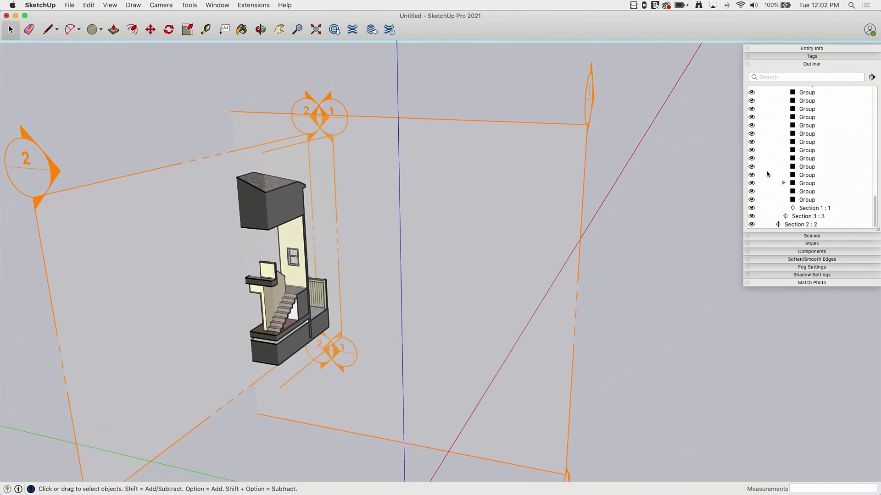
pyautogui.click(751, 224)
pyautogui.click(751, 216)
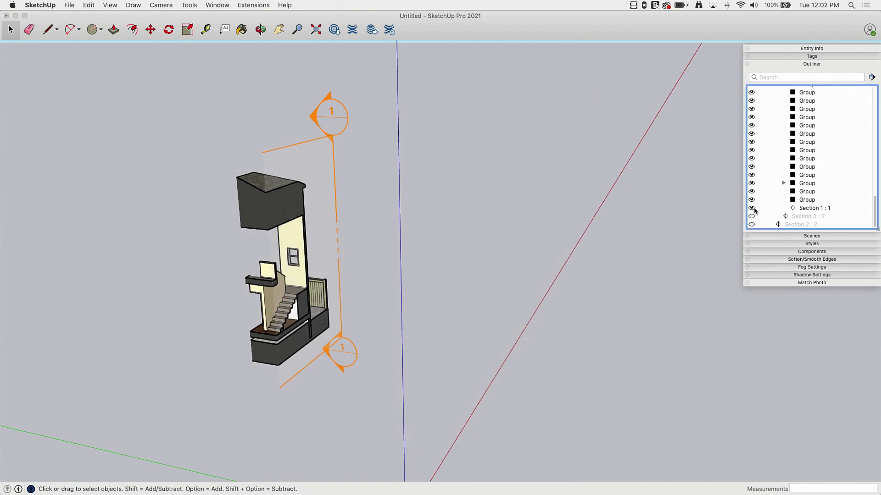
pyautogui.click(751, 207)
# Step: Access the hidden Section 1 plane inside the Yard component and inspect the cut house from other sides
pyautogui.scroll(10, 473, 226)
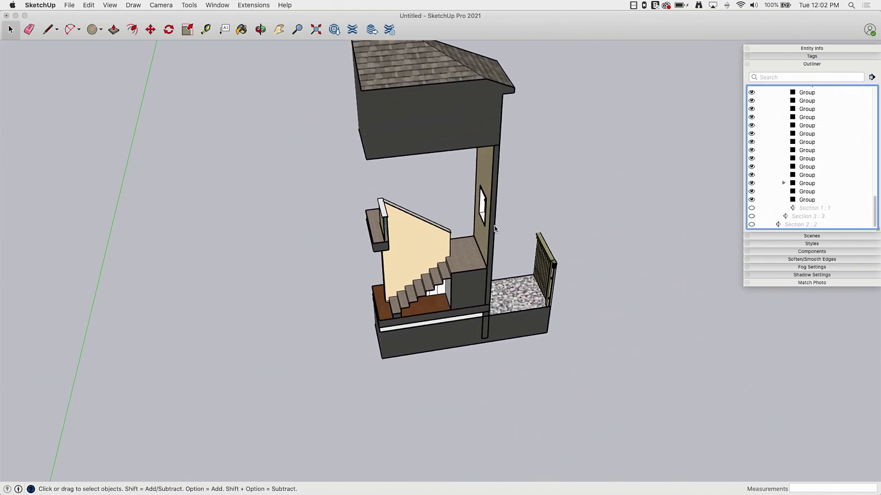
pyautogui.moveTo(555, 263); pyautogui.dragTo(811, 213, button='middle')
pyautogui.doubleClick(811, 209)
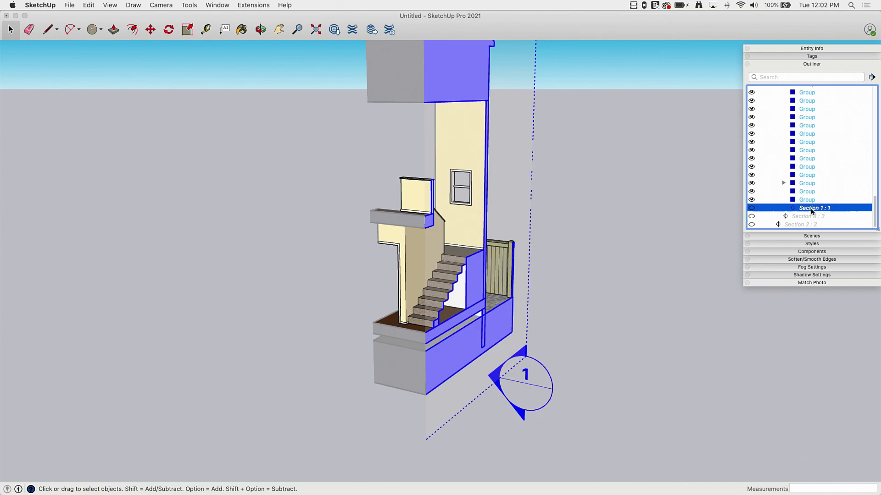
pyautogui.doubleClick(811, 209)
pyautogui.moveTo(560, 216); pyautogui.dragTo(781, 104, button='middle')
# Step: Filter the model hierarchy by "section" and exit the Yard component and its enclosing group
pyautogui.click(767, 78)
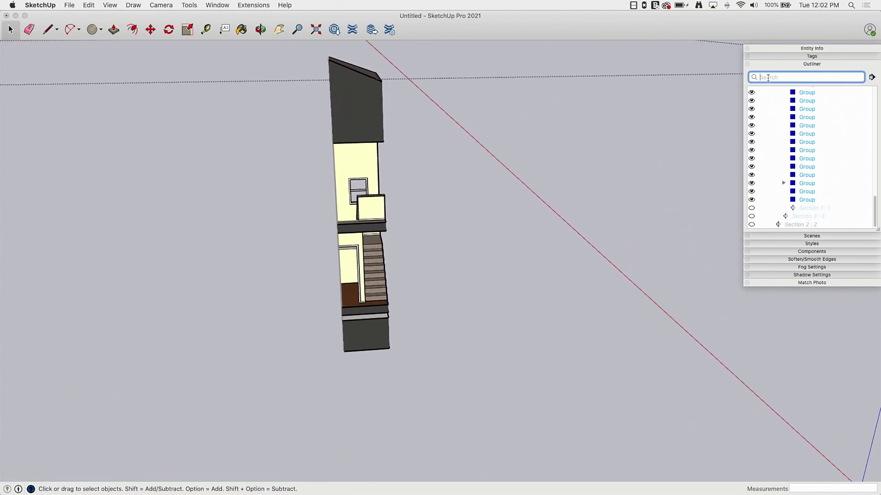
pyautogui.write('section')
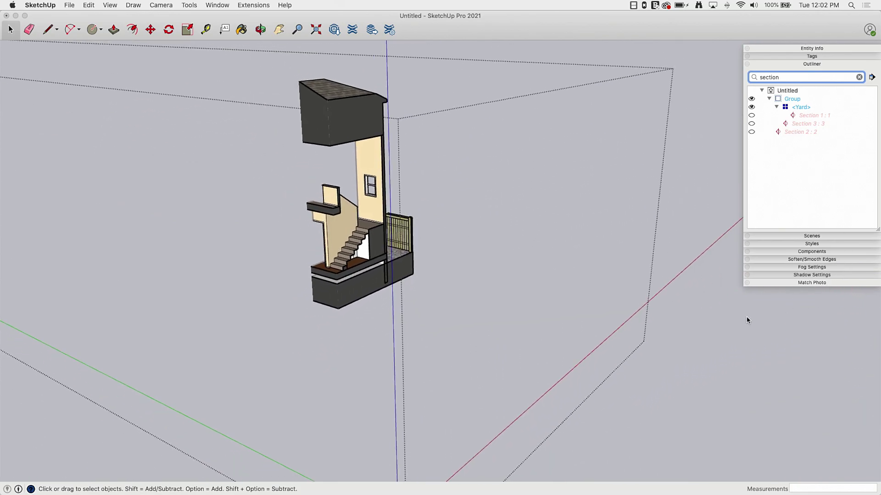
pyautogui.click(718, 334)
pyautogui.click(712, 332)
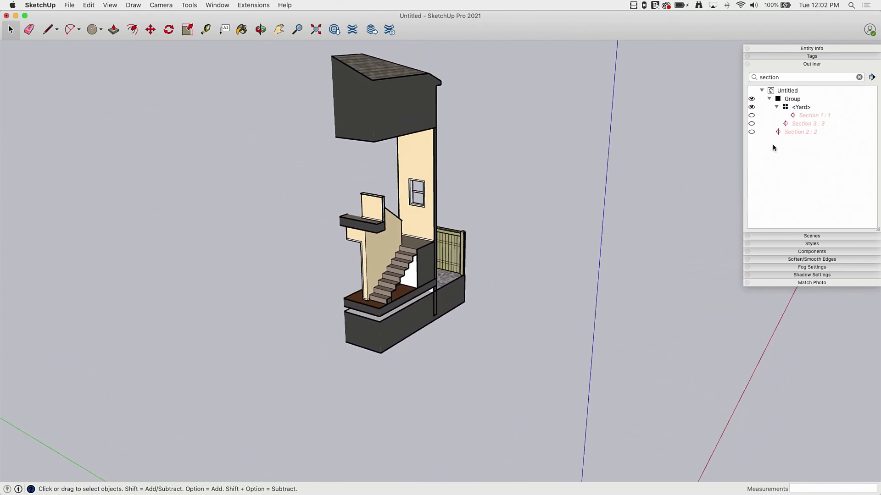